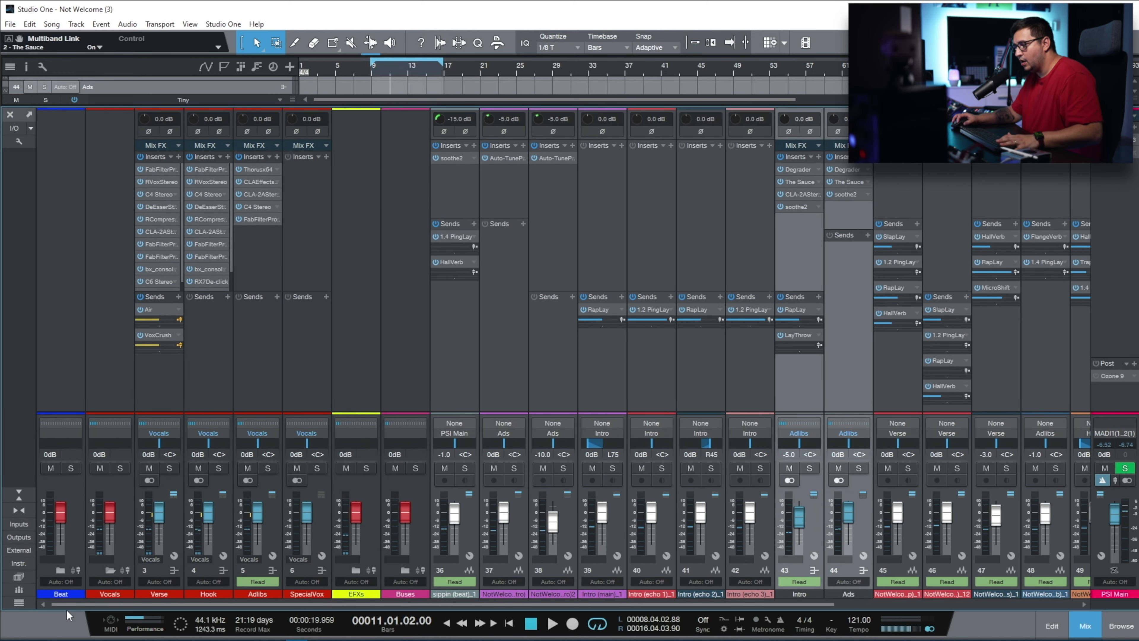
Review the Adlibs bus inserts from Thorusx64 and CLA Effects through CLA-2A, C4 and FabFilter Pro-Q 3
left_click(265, 265)
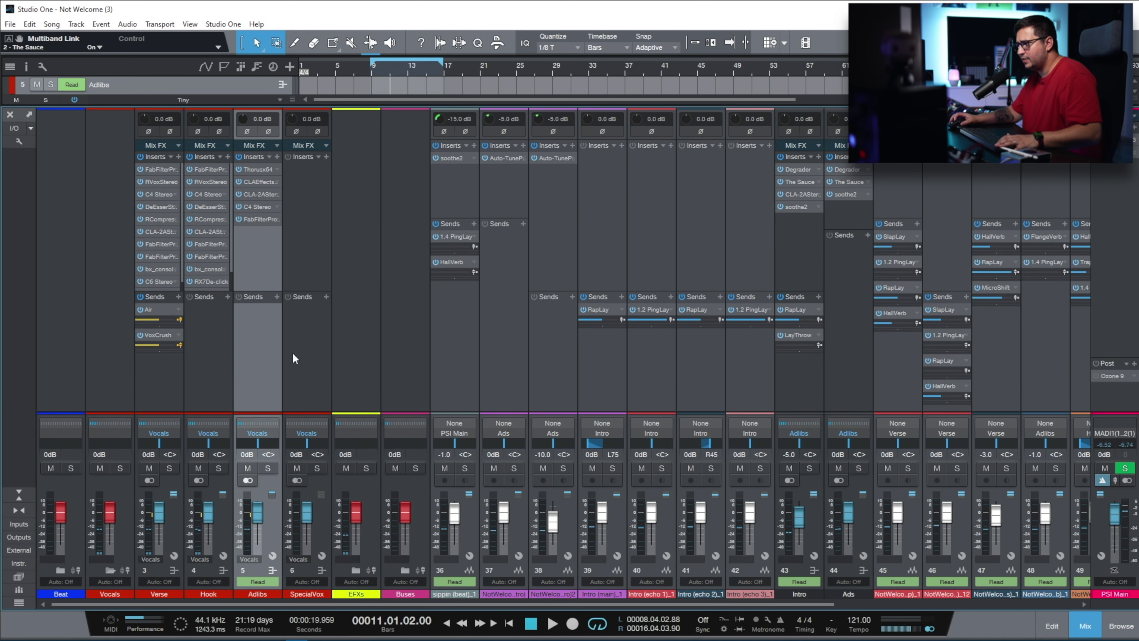
left_click(259, 169)
left_click(260, 183)
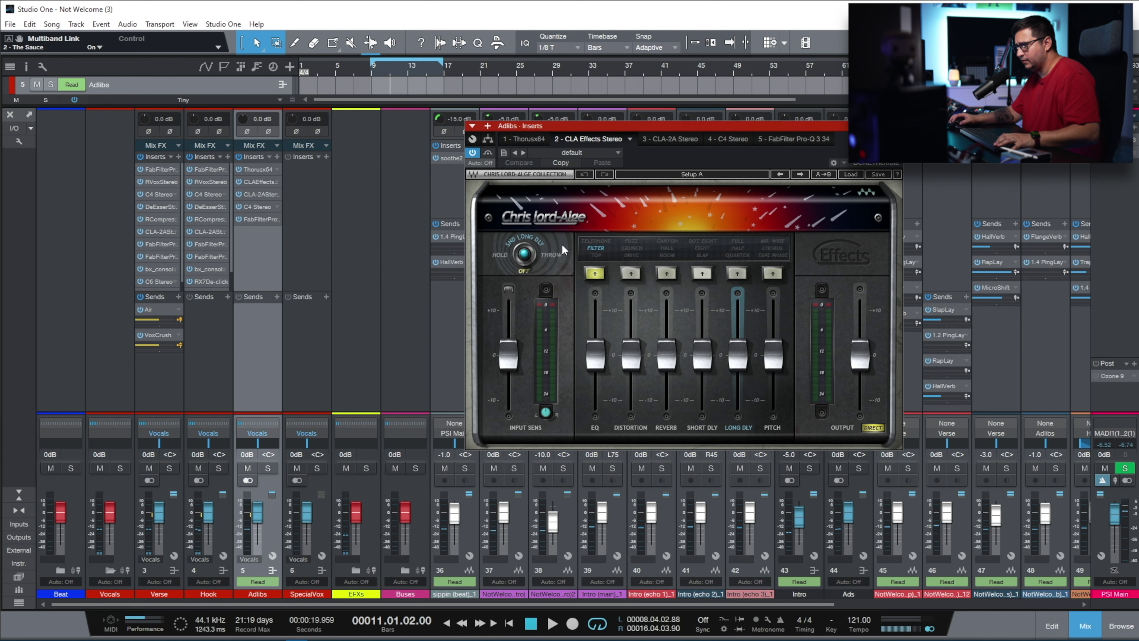
left_click_drag(553, 126, 370, 277)
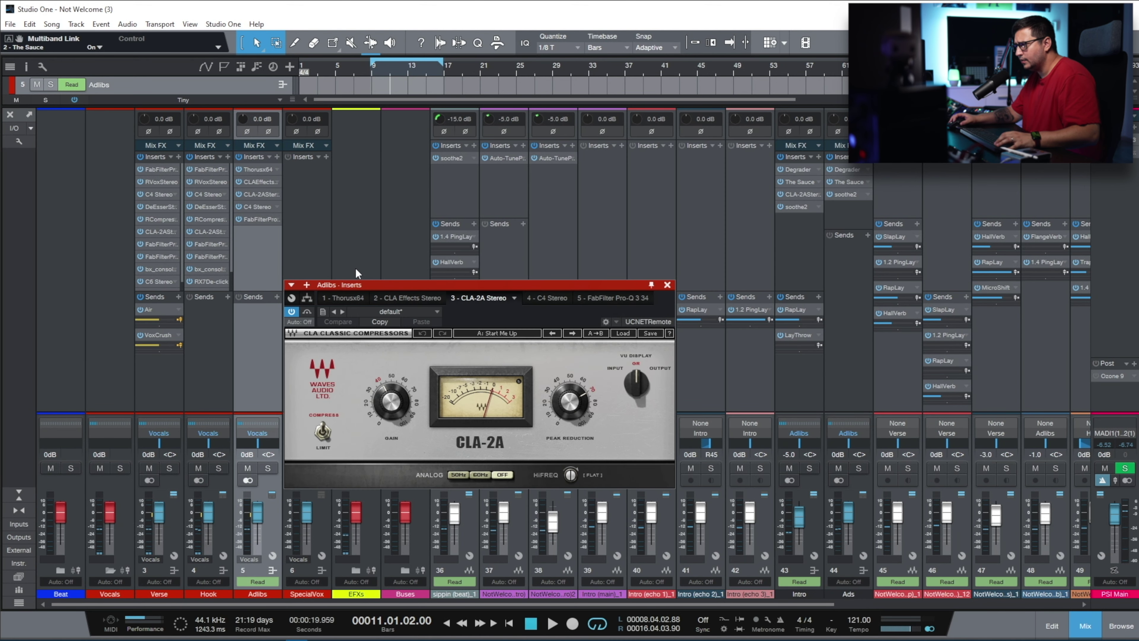
left_click(260, 207)
left_click(260, 219)
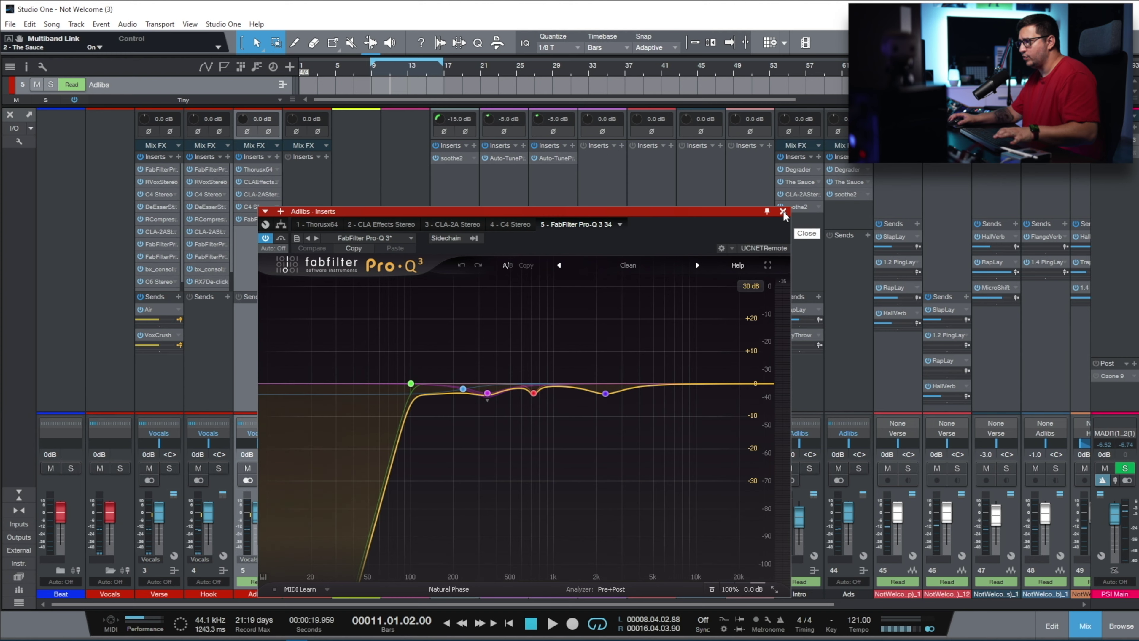
left_click(783, 211)
Return to the arrangement and set the loop range from bar 17 to bar 33 over the first verse
key("F3")
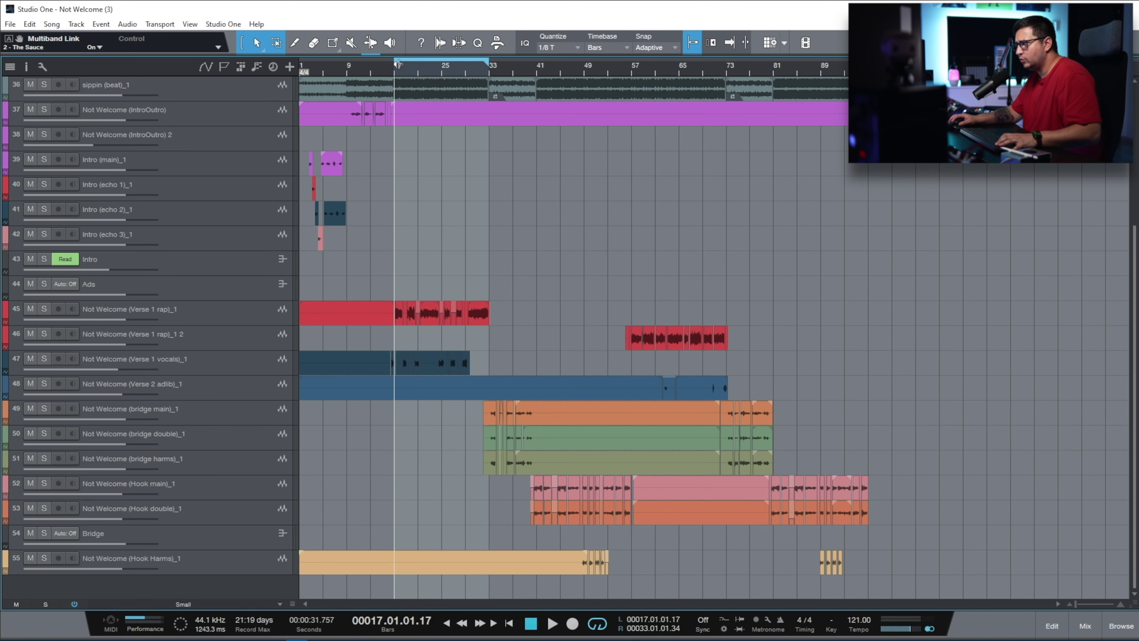
left_click_drag(394, 62, 471, 64)
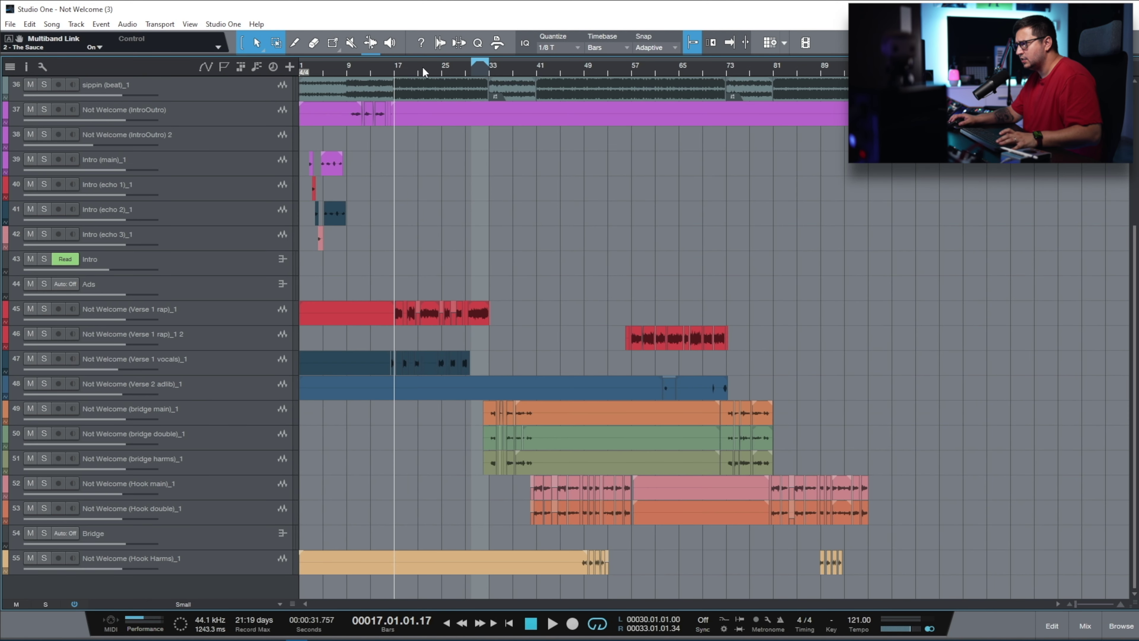
left_click_drag(395, 59, 491, 58)
key("e")
key("e")
key("e")
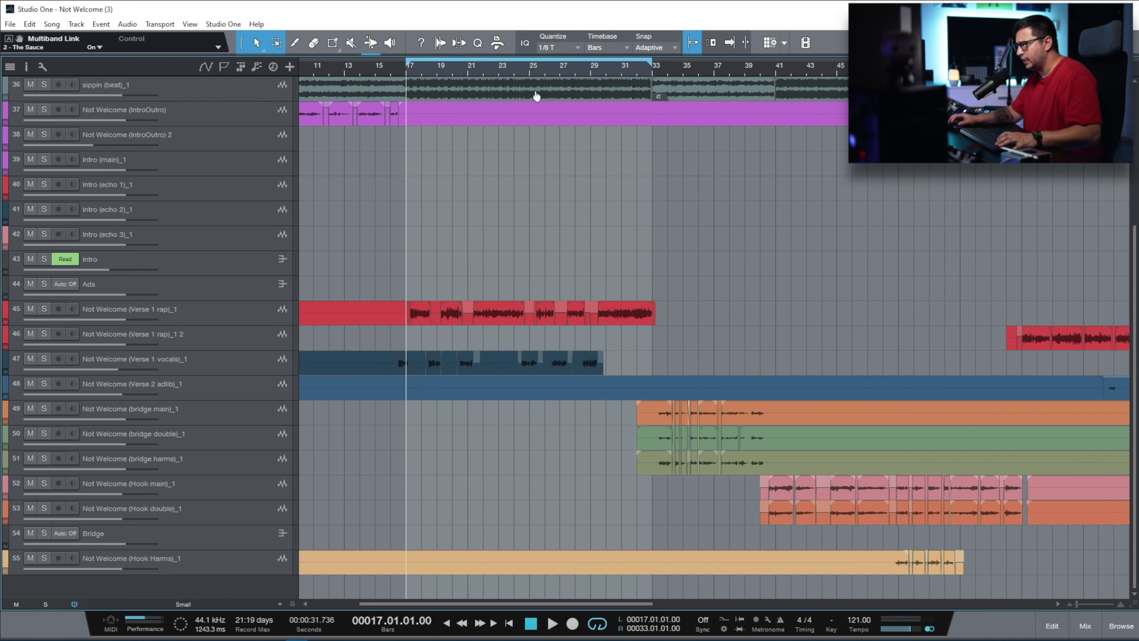
Solo the Verse 1 rap and Verse 1 vocals tracks and play back the looped verse
left_click(226, 364)
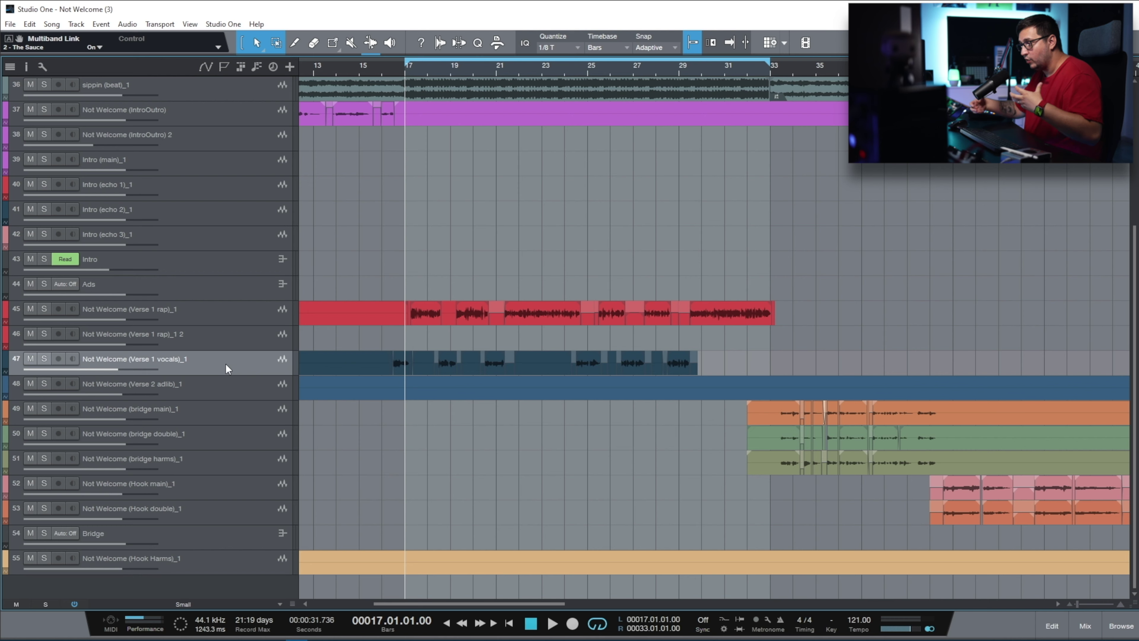
left_click(234, 319)
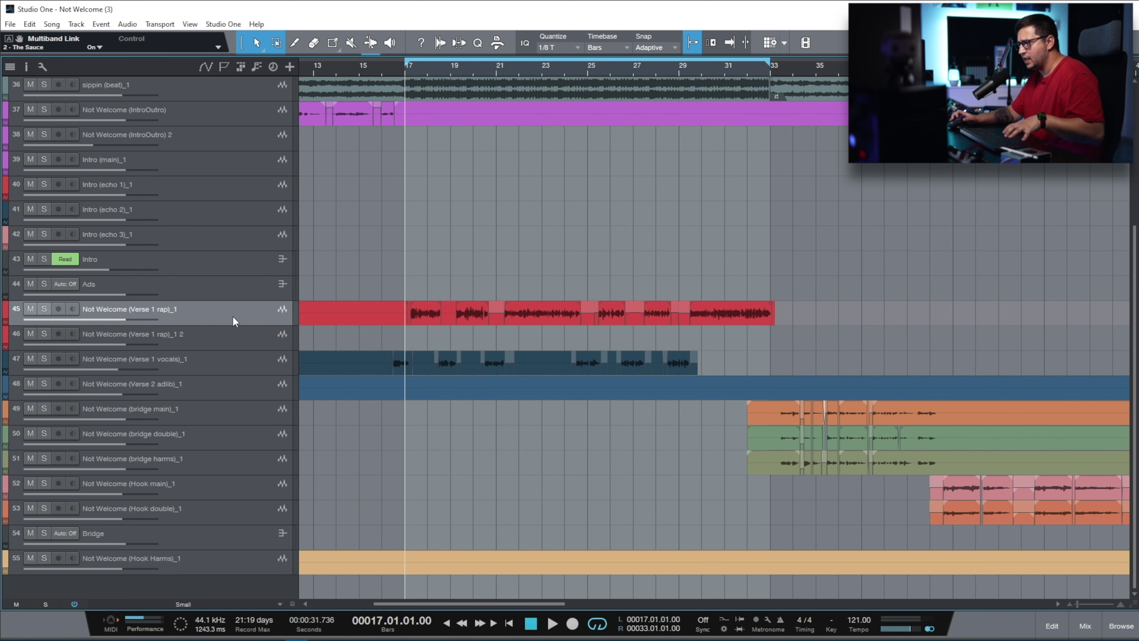
key("F3")
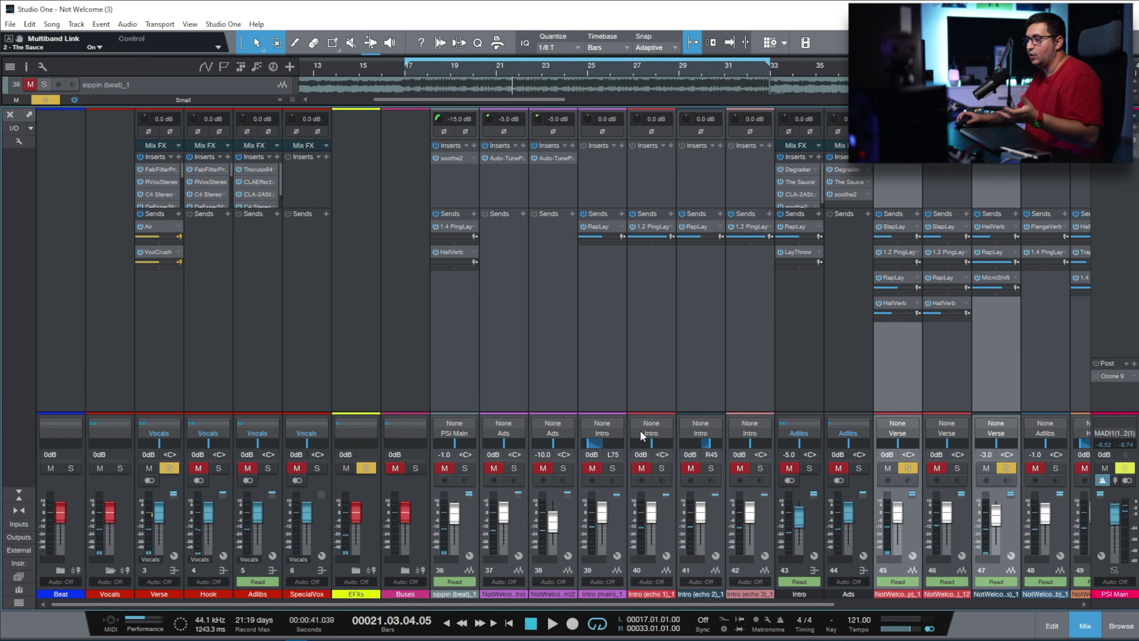
key("F3")
key("space")
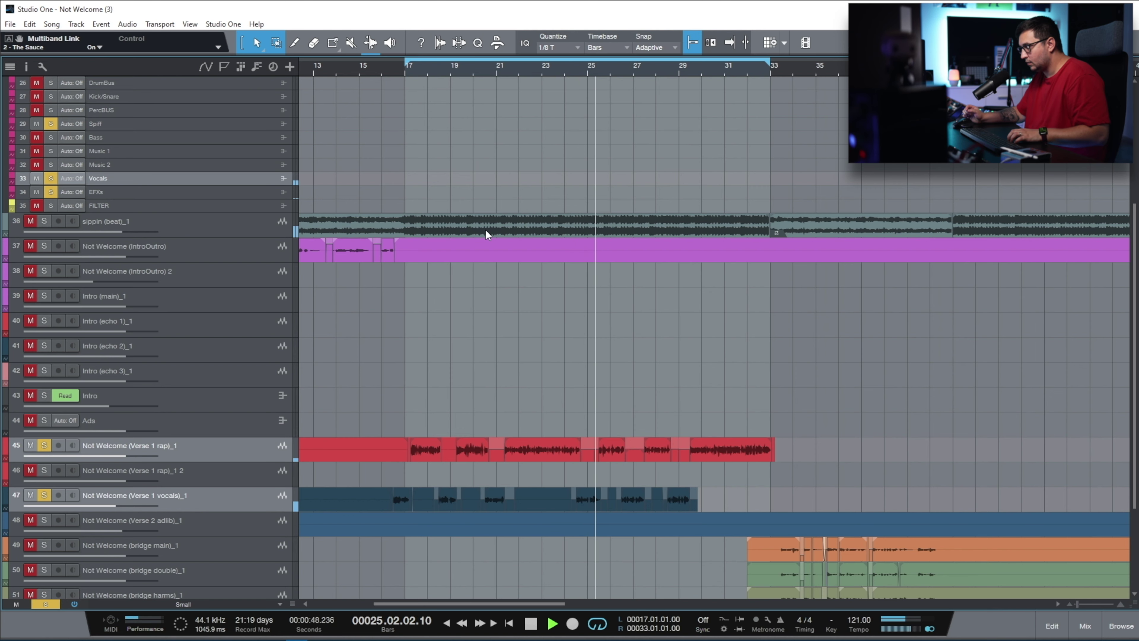
key("space")
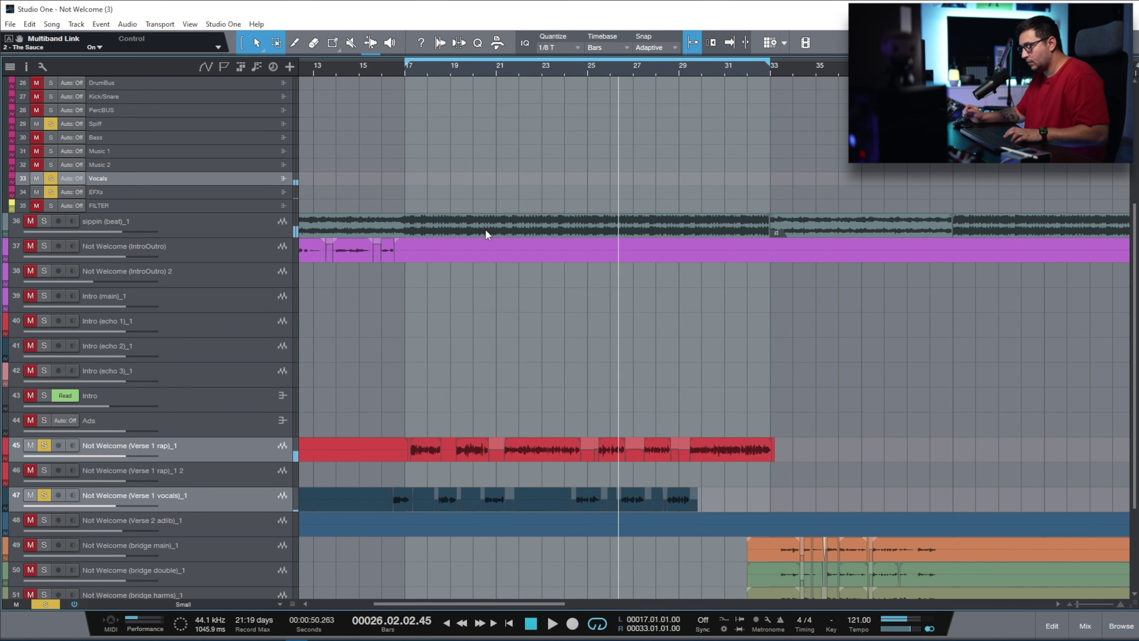
Show the mixer and shorten the insert area so the verse channels' full send lists fit
key("F3")
left_click(669, 307)
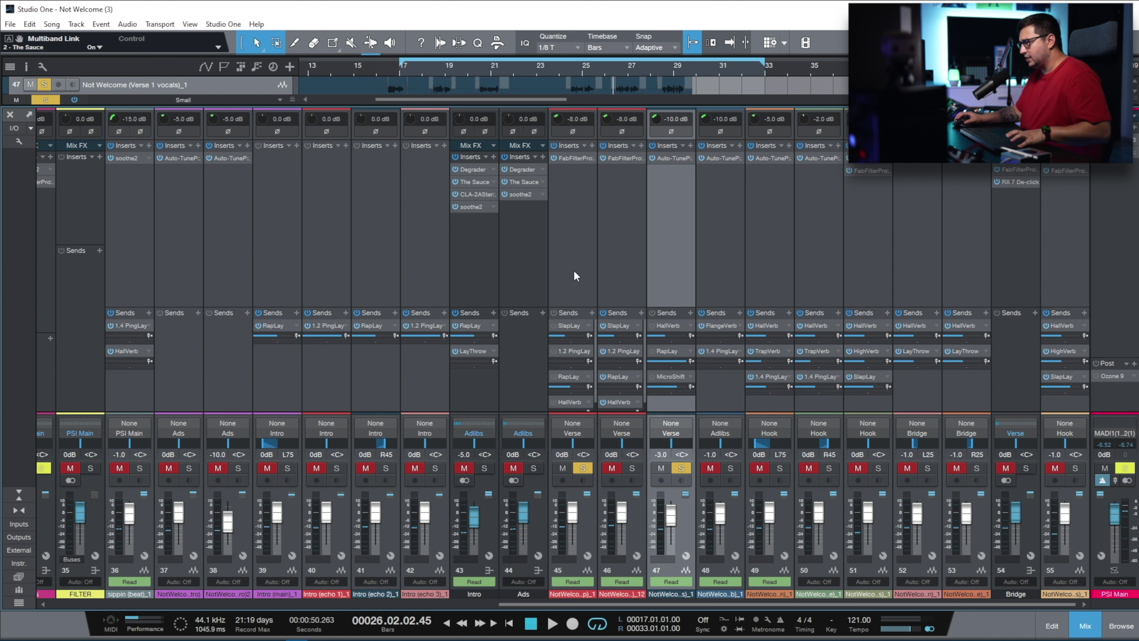
left_click(569, 304)
left_click_drag(569, 307, 568, 241)
Play more of the verse and set the Verse 1 vocals channel level to -2.7 dB
key("F3")
left_click(428, 283)
key("space")
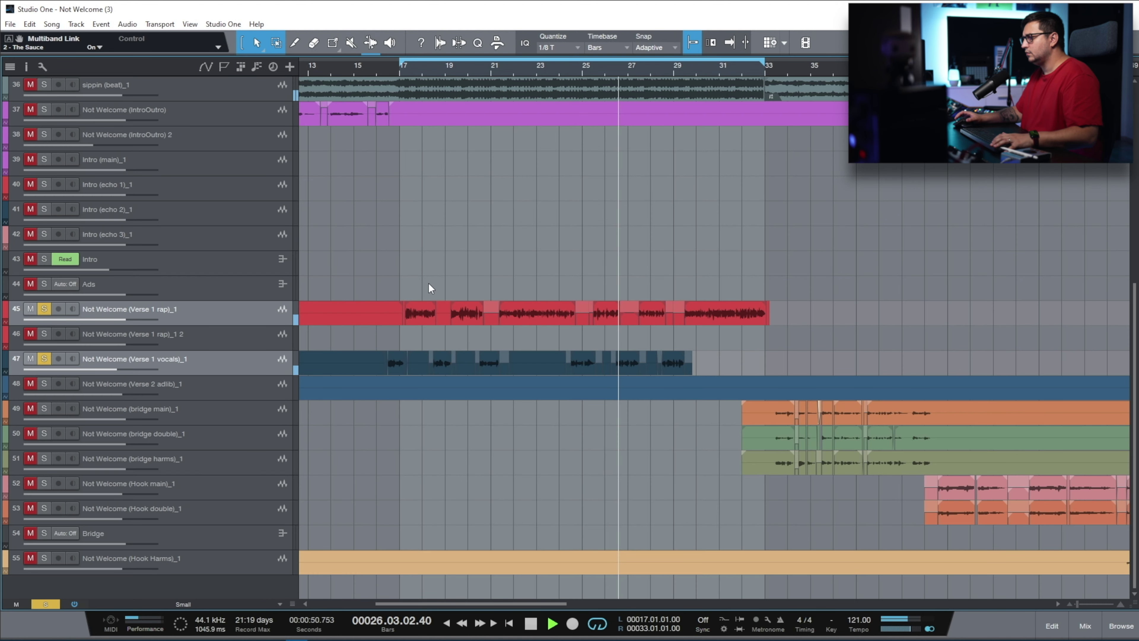
key("F3")
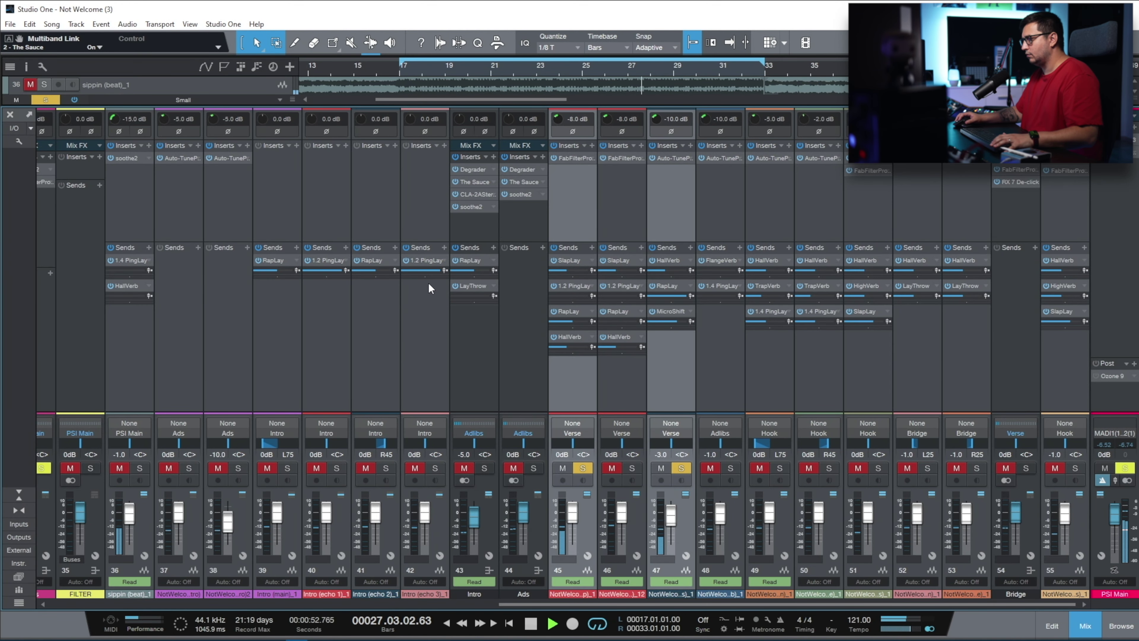
key("space")
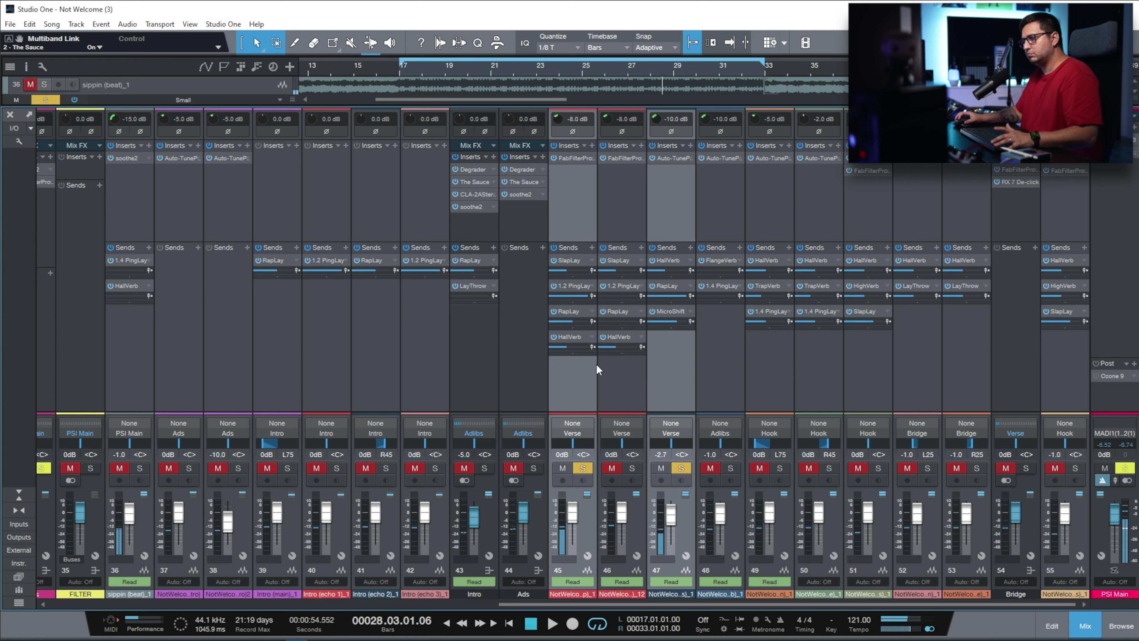
Inspect the 1.2 PingLay, RapLay and SlapLay delay effects used as sends on the Verse 1 rap channel
double_click(585, 286)
left_click(571, 292)
left_click(572, 313)
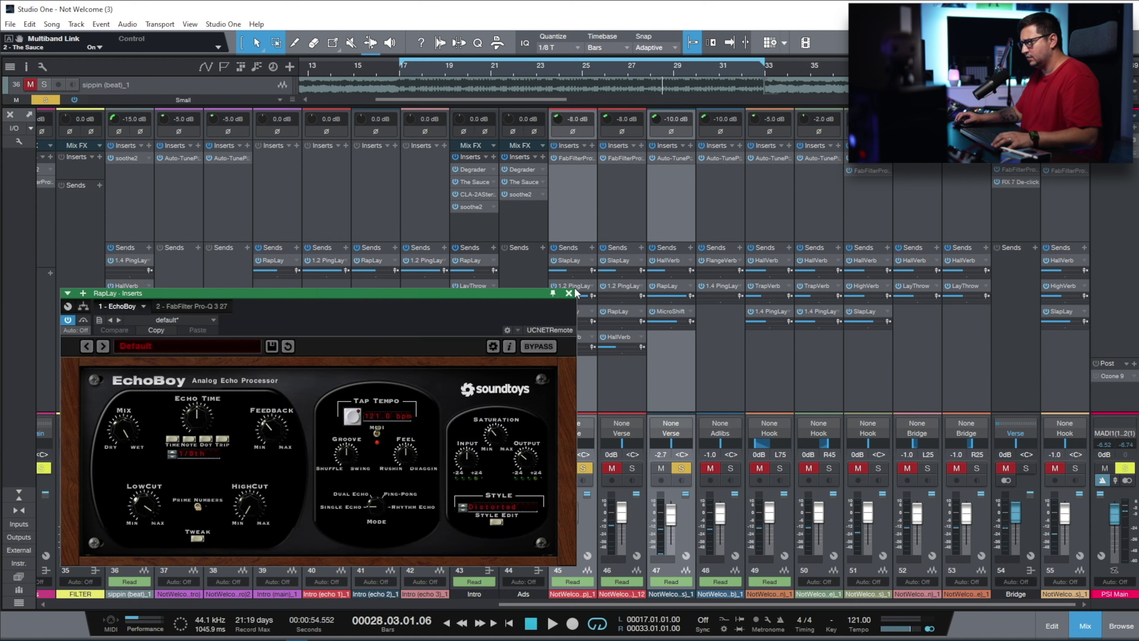
left_click(569, 293)
left_click(573, 259)
left_click_drag(881, 180, 356, 258)
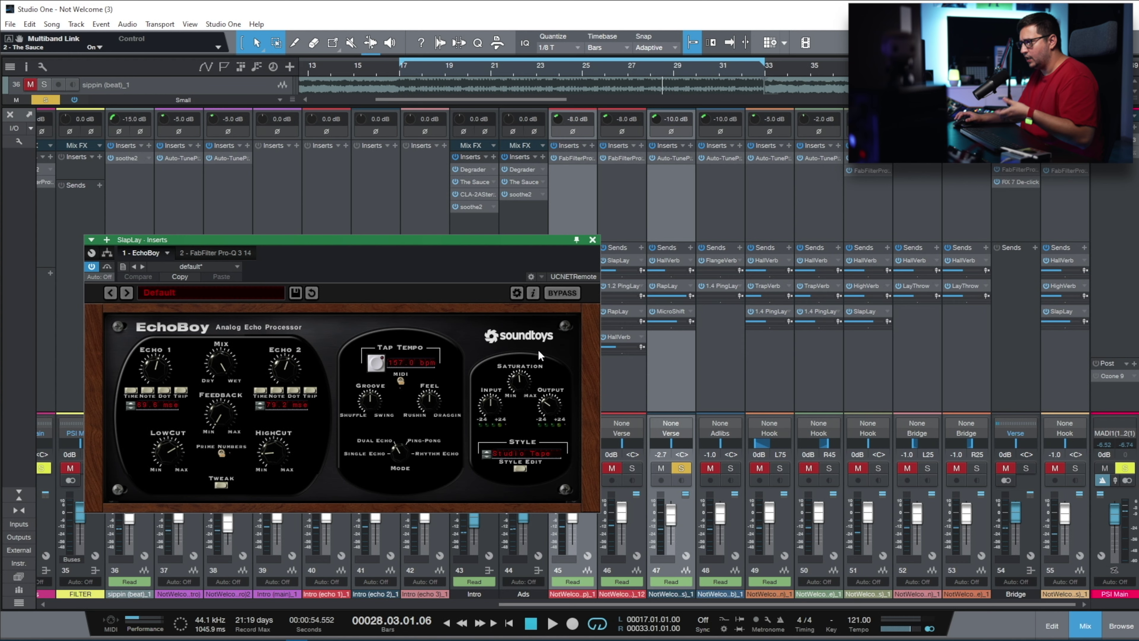
Inspect the HallVerb reverb and the MicroShift effect used as sends on the verse channels
left_click(618, 336)
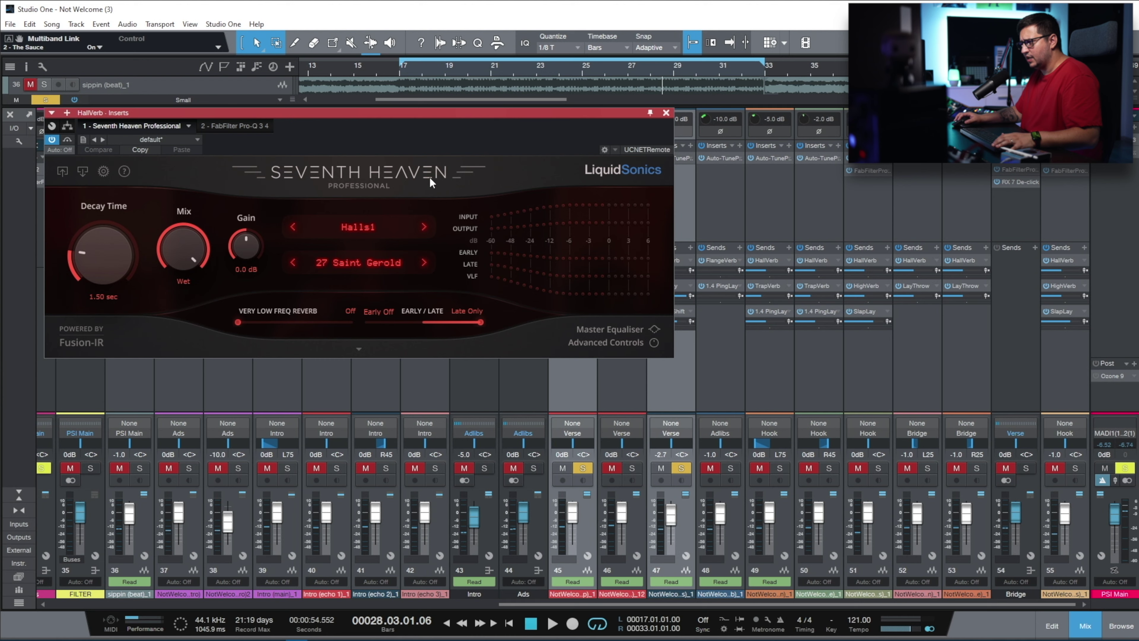
left_click(666, 113)
left_click(651, 331)
left_click(666, 317)
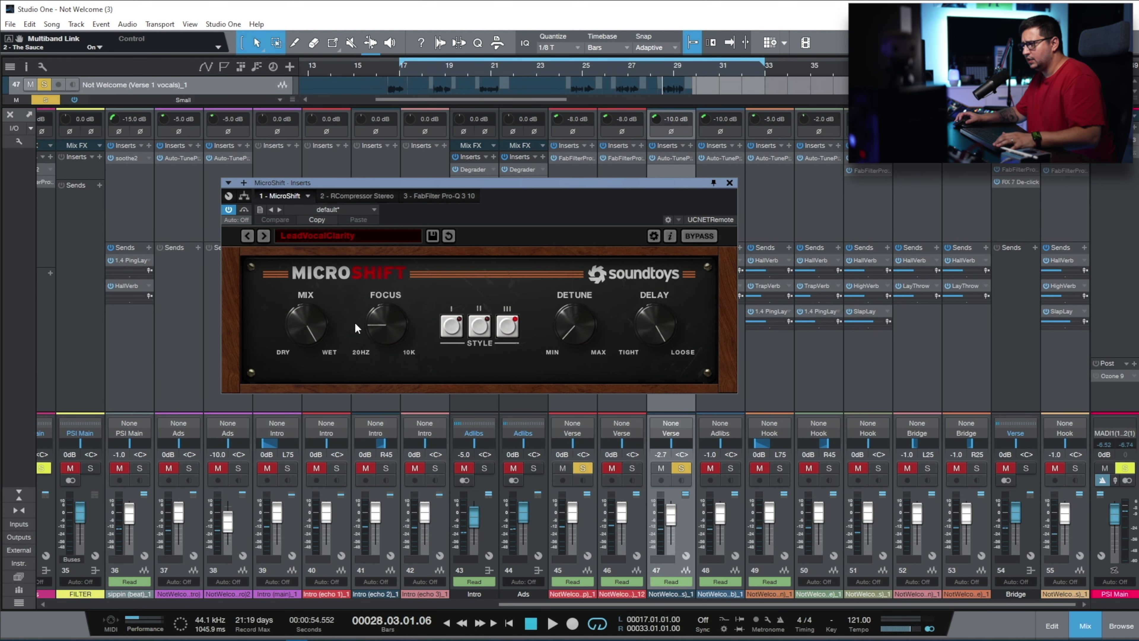
left_click(730, 182)
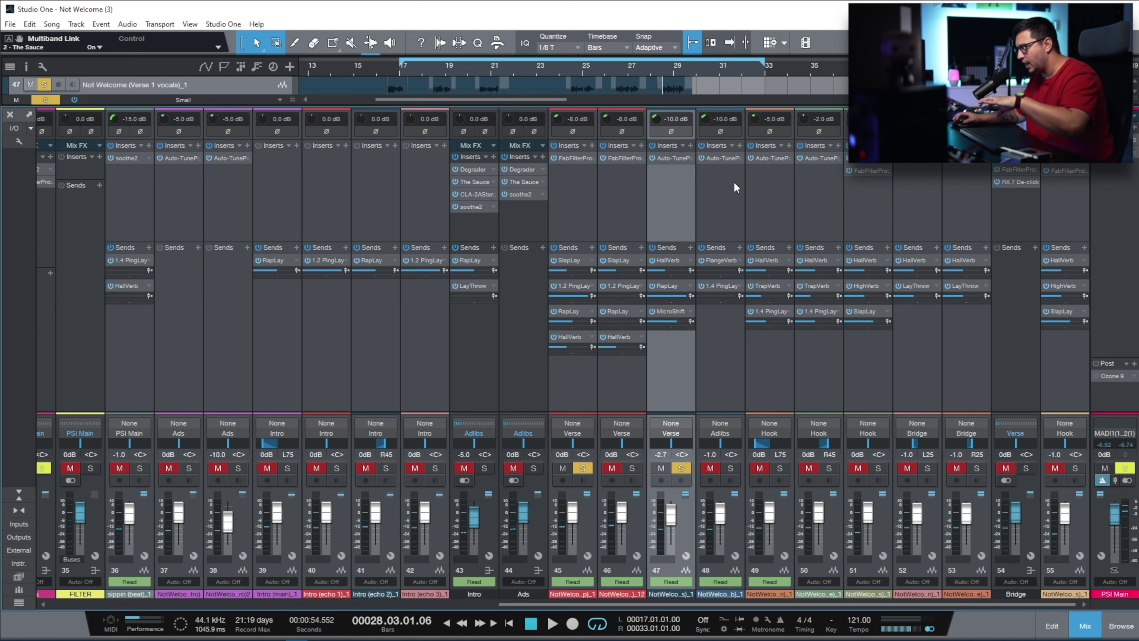
Inspect the Air exciter and VoxCrush compressor fed by the Verse bus sends
left_click_drag(594, 600, 7, 599)
double_click(138, 256)
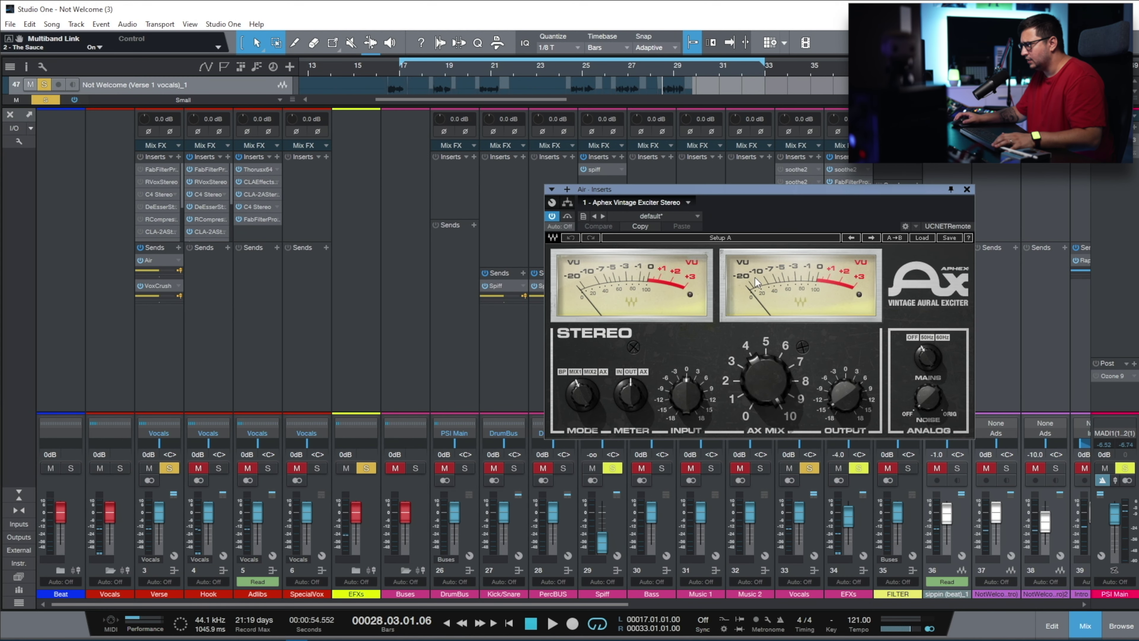
double_click(157, 285)
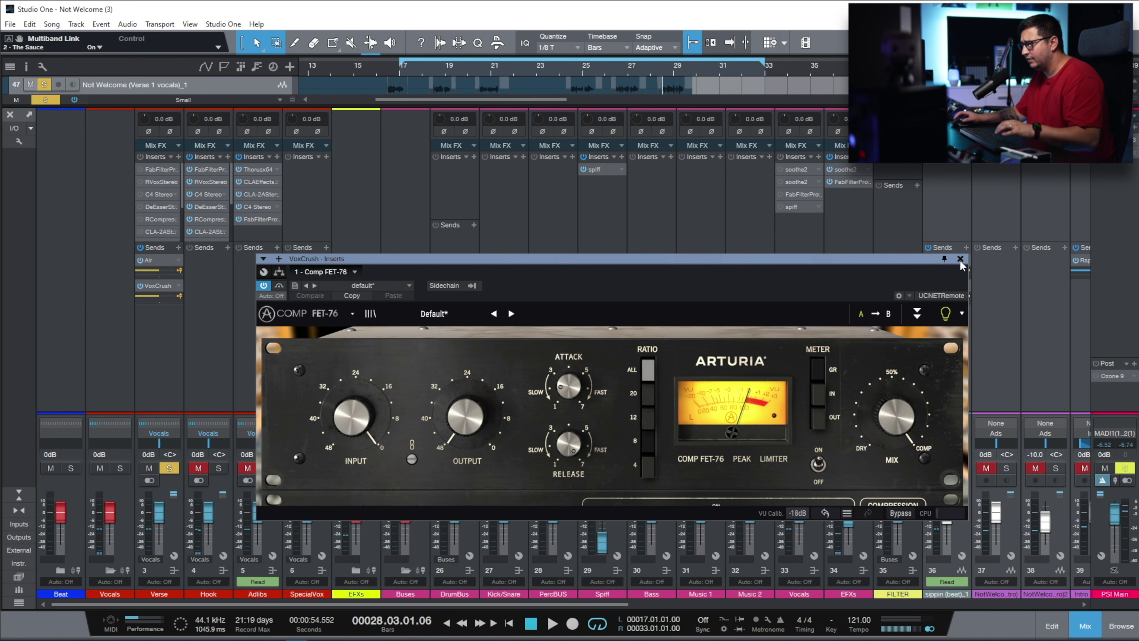
left_click(960, 260)
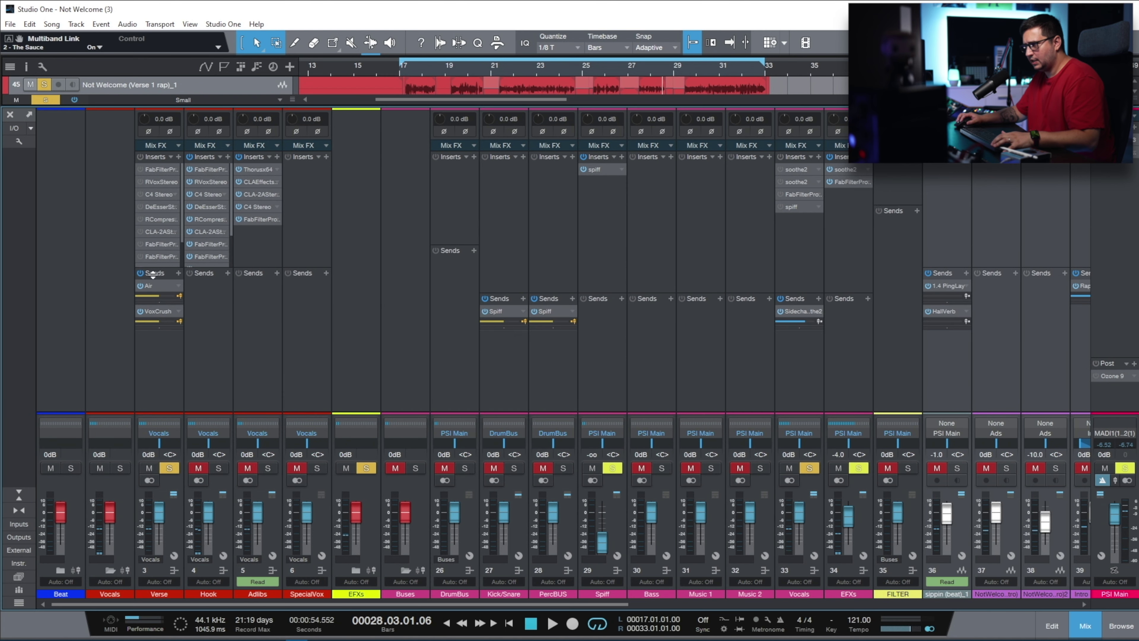
Enable the first FabFilter Pro-Q 3 on the Verse bus and compare it against bypass during playback
left_click(144, 173)
key("space")
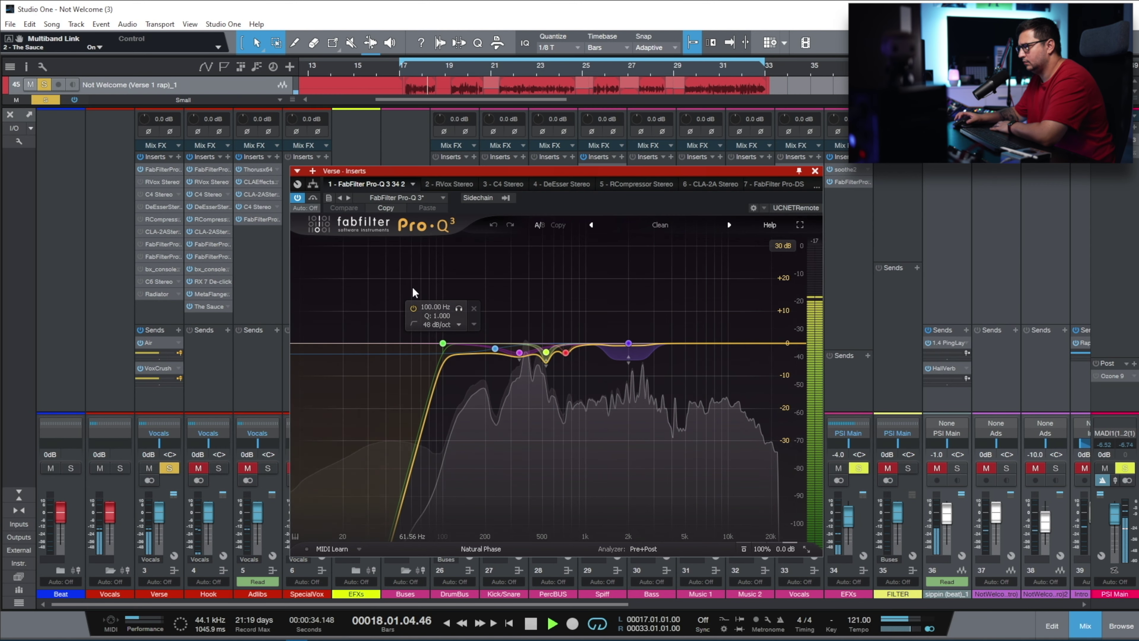
left_click(313, 197)
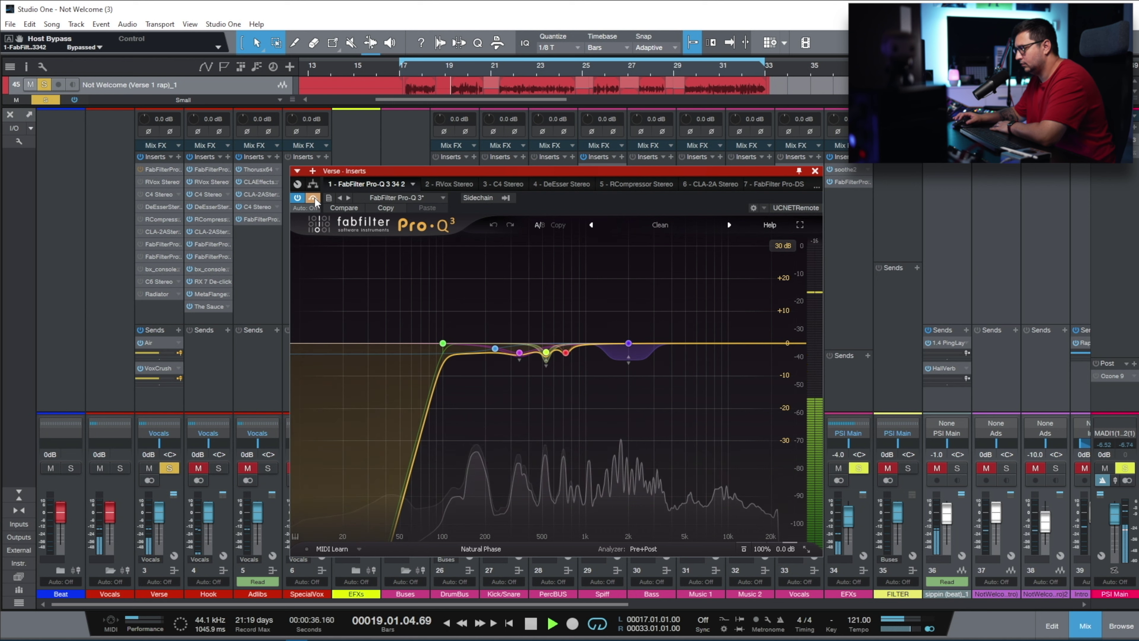
left_click(314, 197)
Audition the Pro-Q 3's 2002 Hz band in solo, and return to the full signal
mouse_move(624, 325)
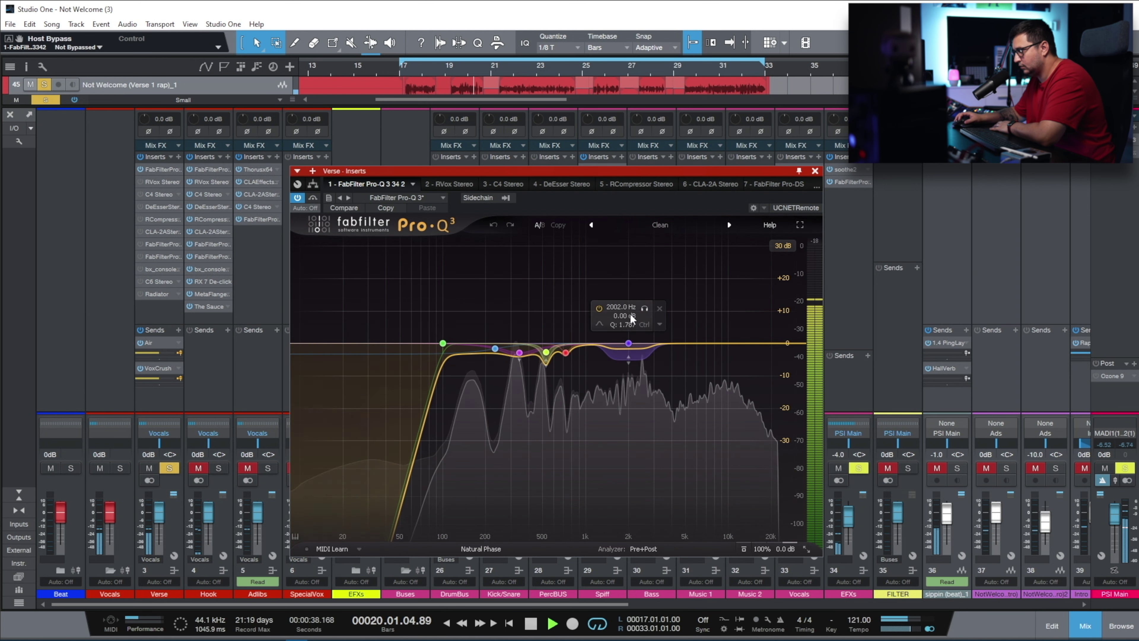
left_click(644, 309)
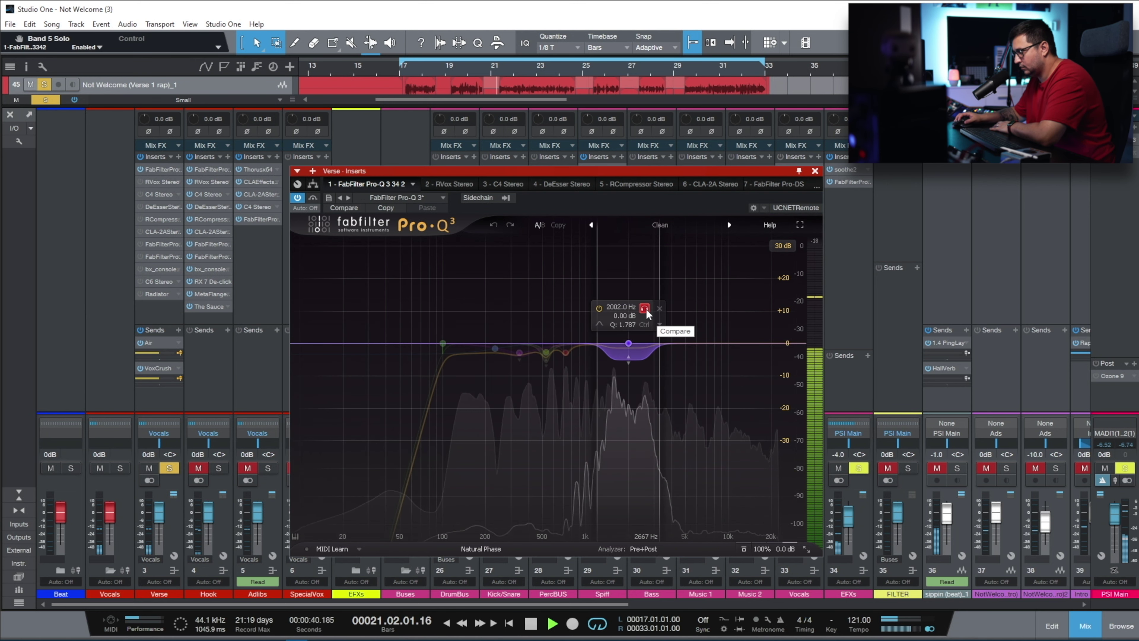
left_click(647, 308)
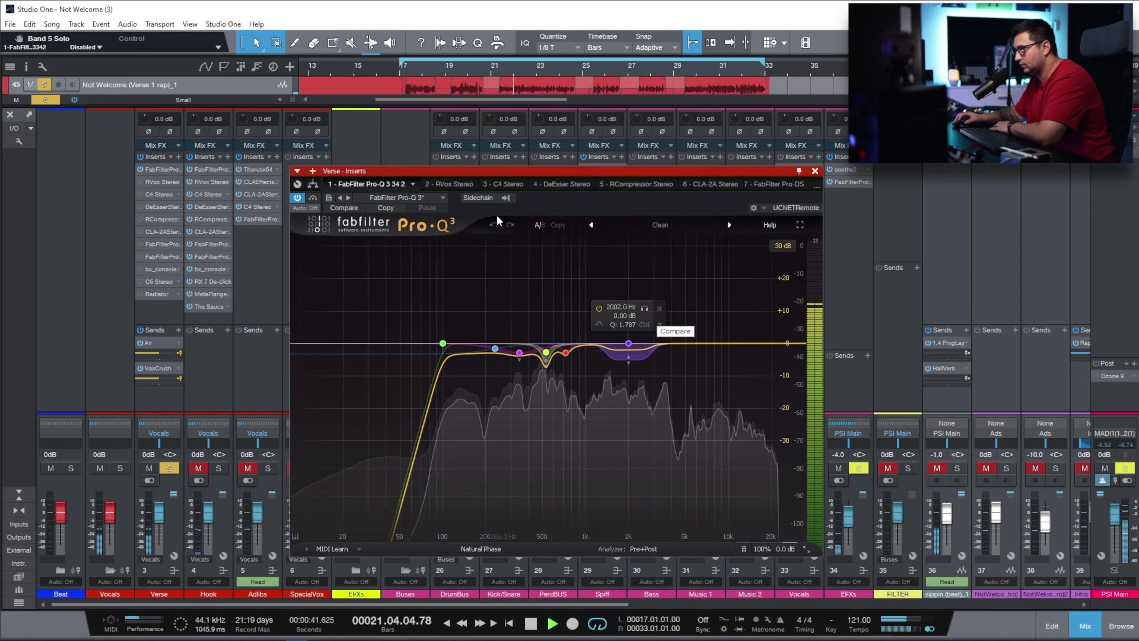
Enable RVox and C4 on the Verse bus and briefly solo the C4's second band
left_click(439, 186)
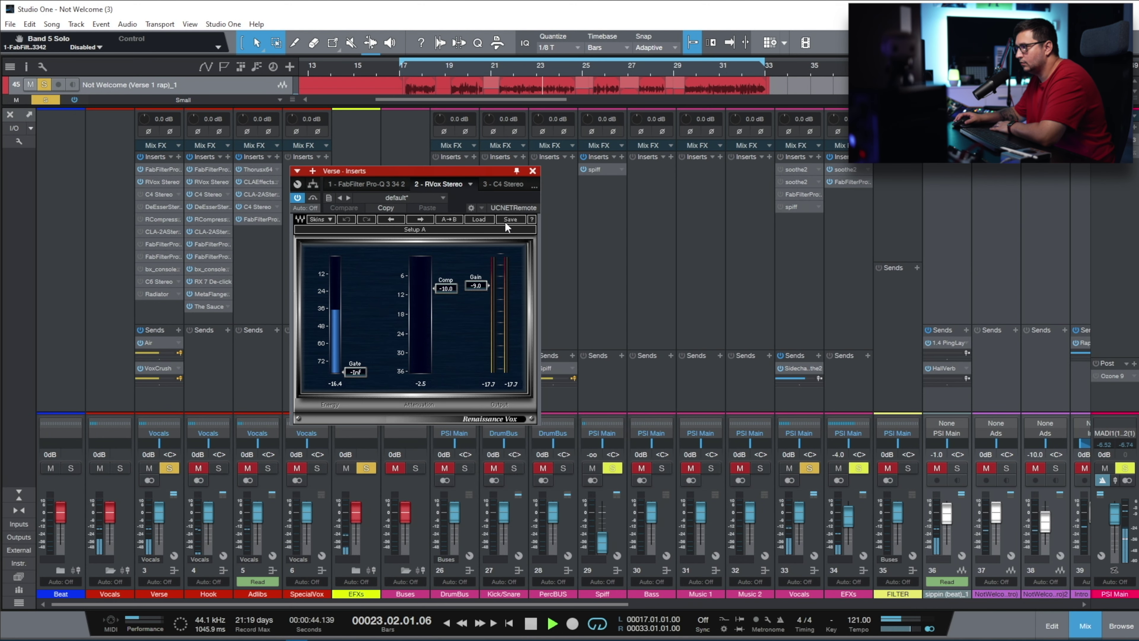
left_click(502, 184)
left_click(298, 198)
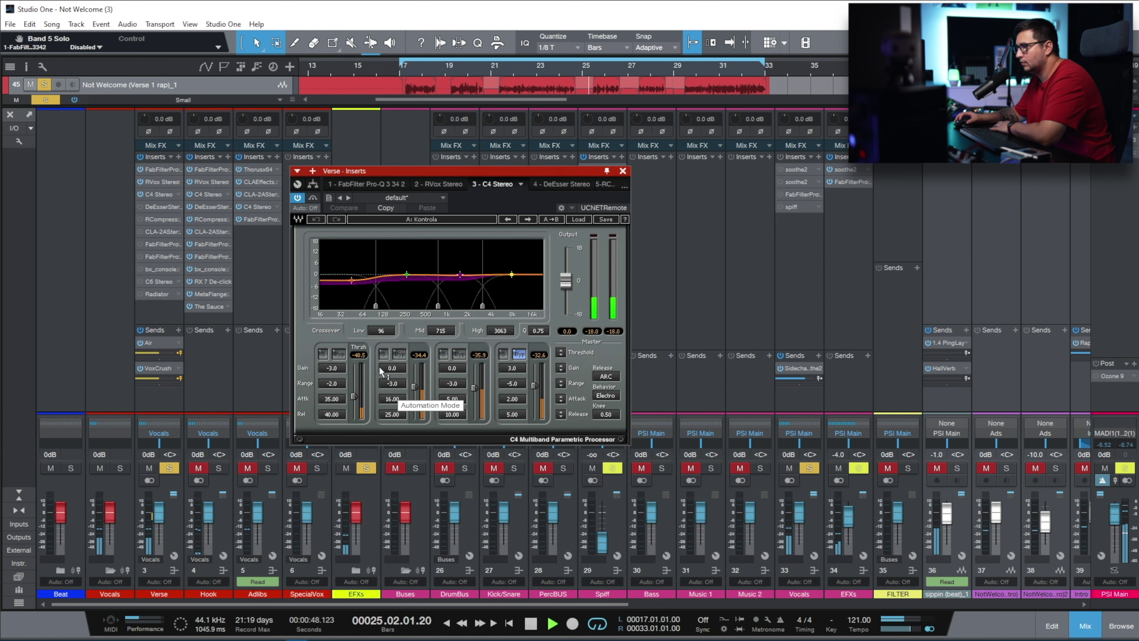
left_click(384, 353)
left_click(384, 353)
Enable the DeEsser and RCompressor inserts on the Verse bus while the verse plays
left_click(549, 185)
left_click(298, 198)
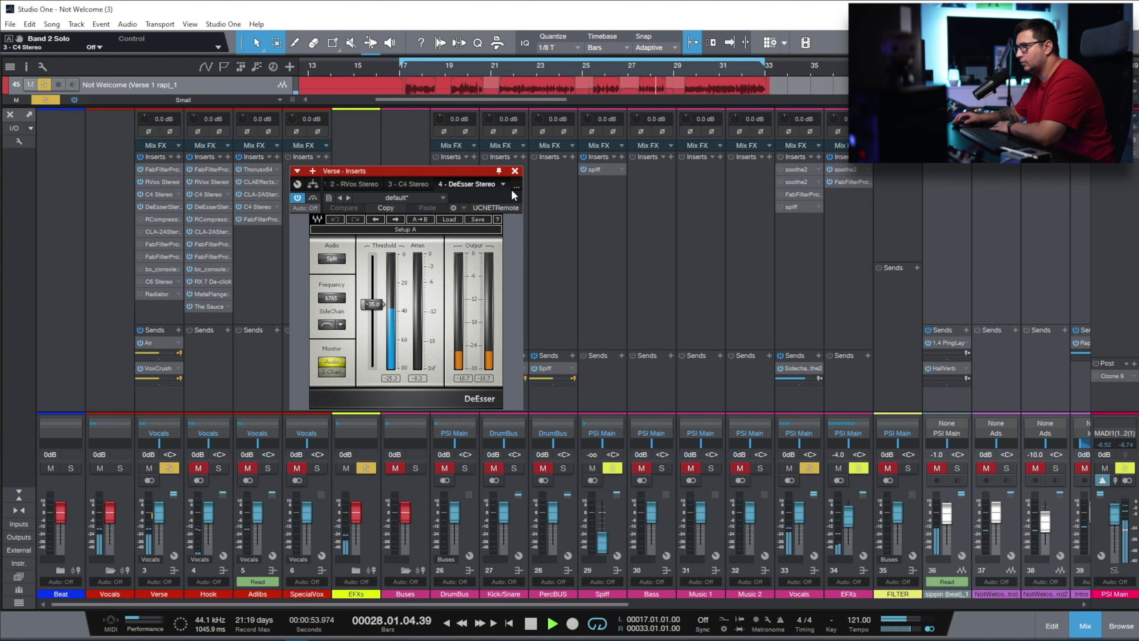
left_click(504, 184)
left_click(480, 250)
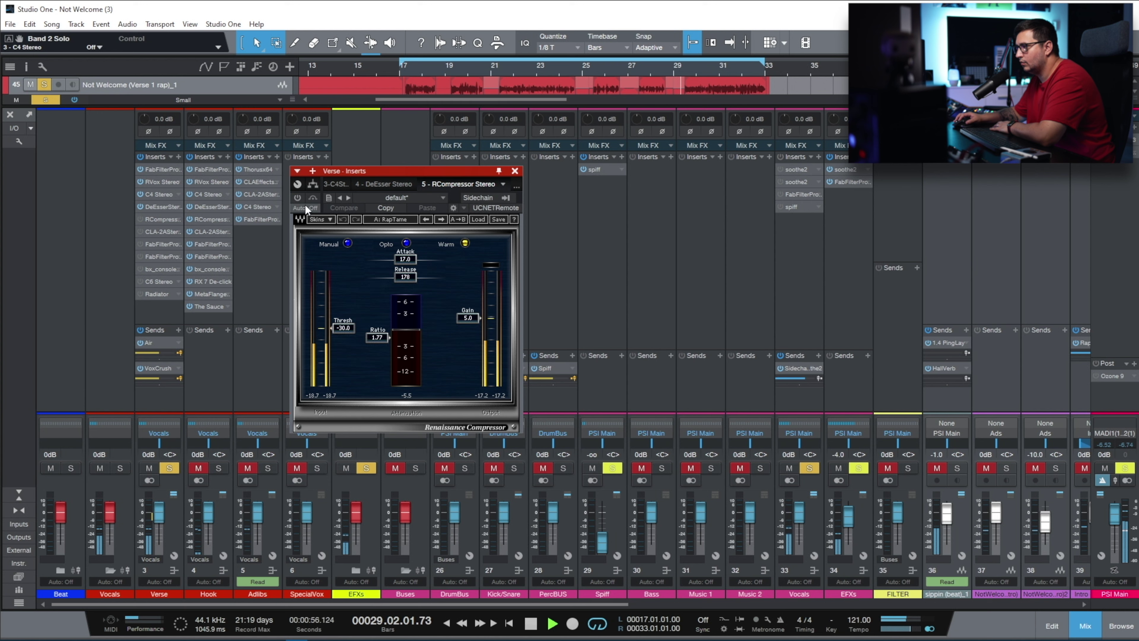
left_click(294, 196)
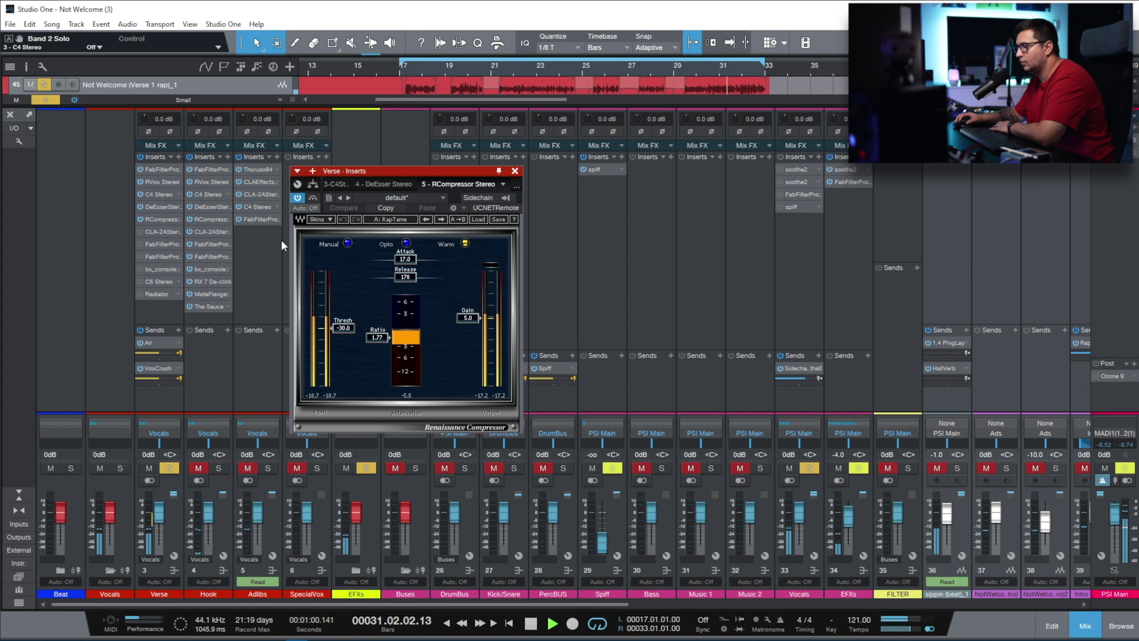
Enable the CLA-2A compressor on the Verse bus while the verse plays
left_click(514, 184)
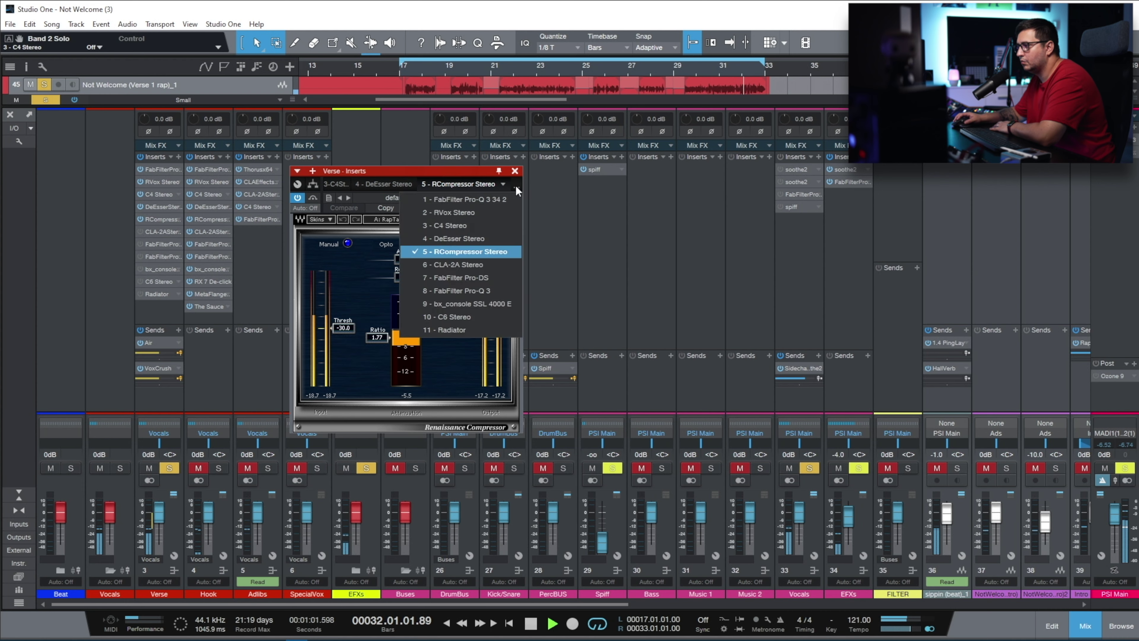
left_click(483, 266)
left_click(297, 198)
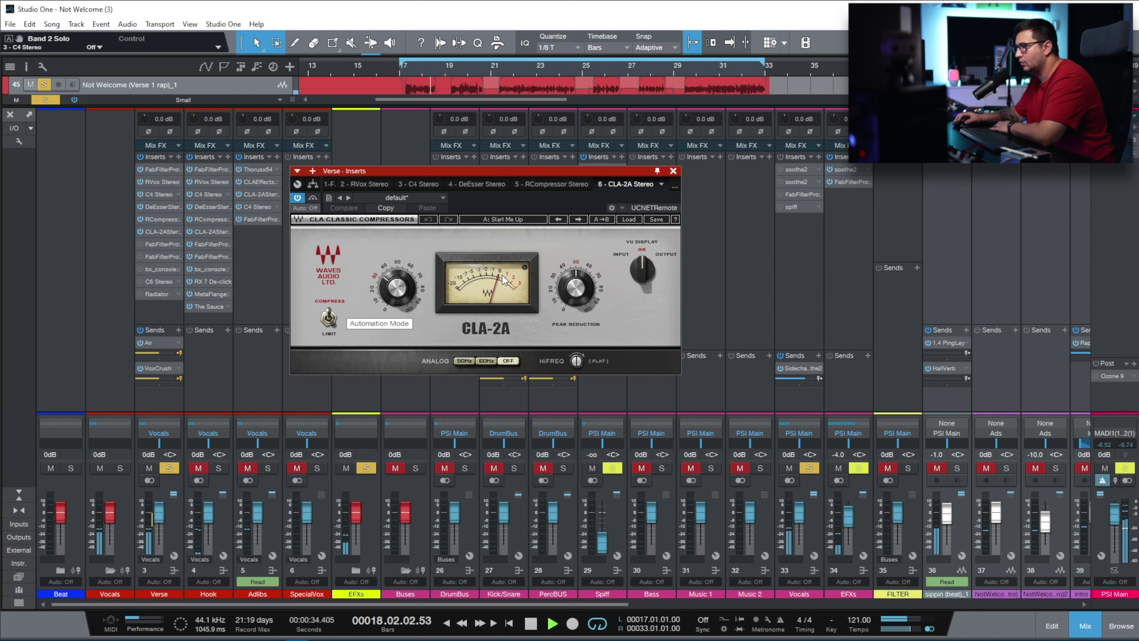
Enable the FabFilter Pro-DS on the Verse bus and briefly audition its side chain
left_click(669, 191)
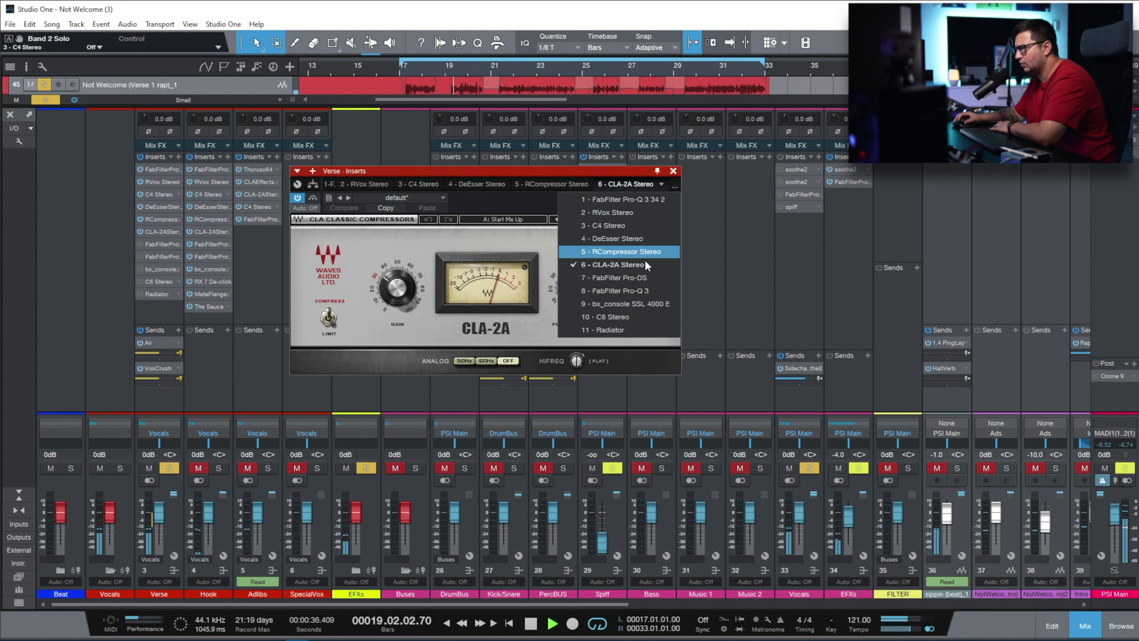
left_click(643, 279)
left_click(297, 198)
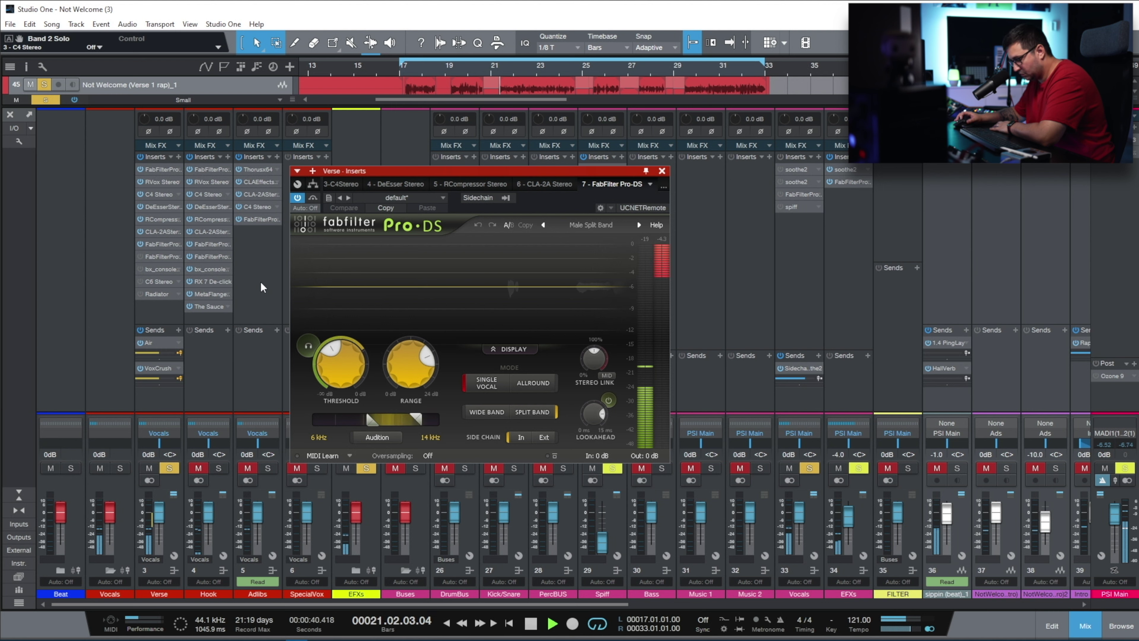
left_click(379, 436)
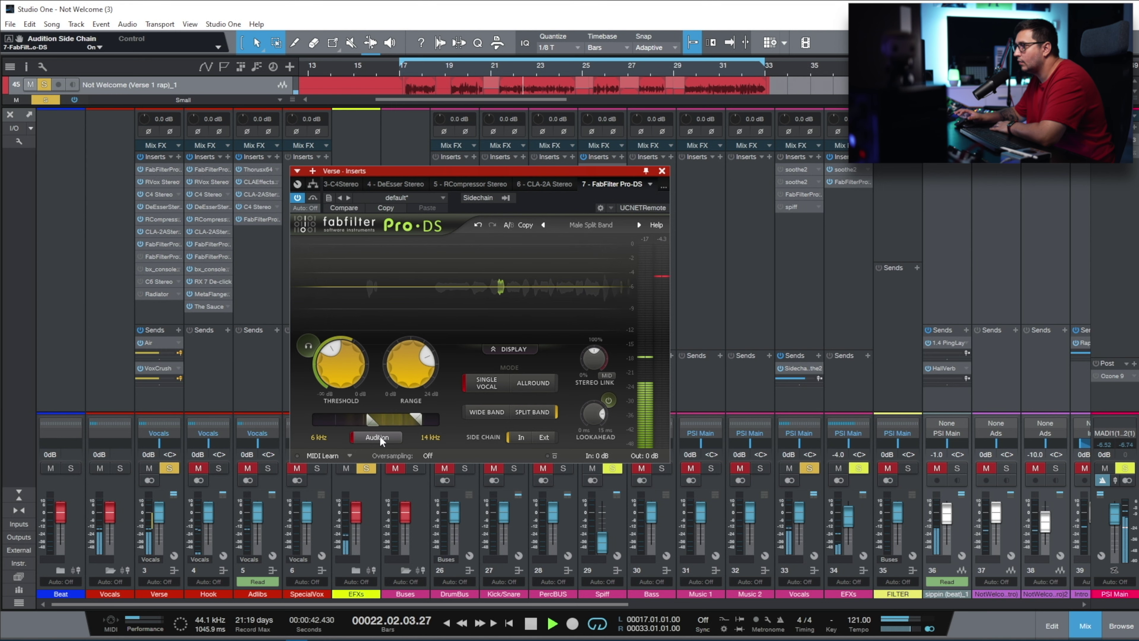
left_click(379, 436)
Enable the second FabFilter Pro-Q 3, in insert slot 8 of the Verse bus, during playback
left_click(664, 185)
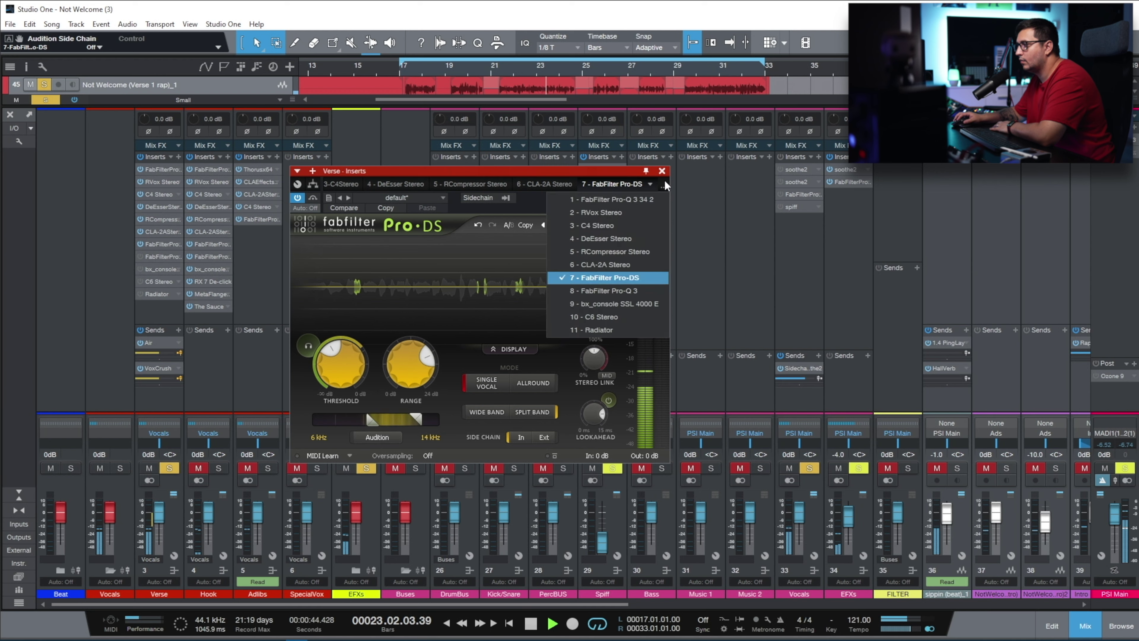
left_click(621, 287)
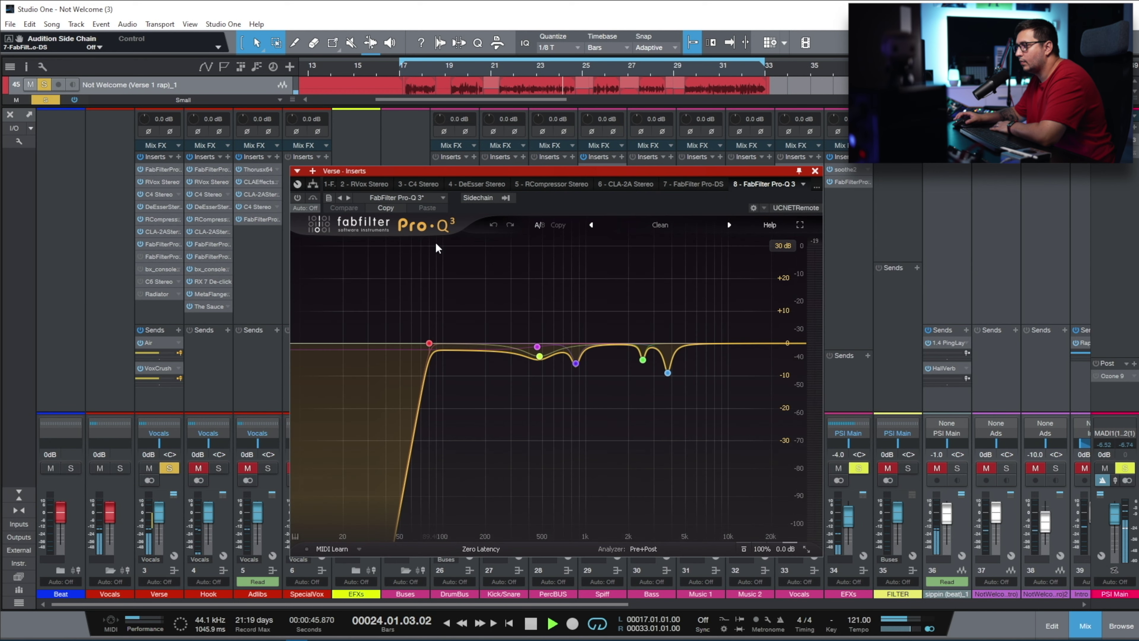
left_click(298, 197)
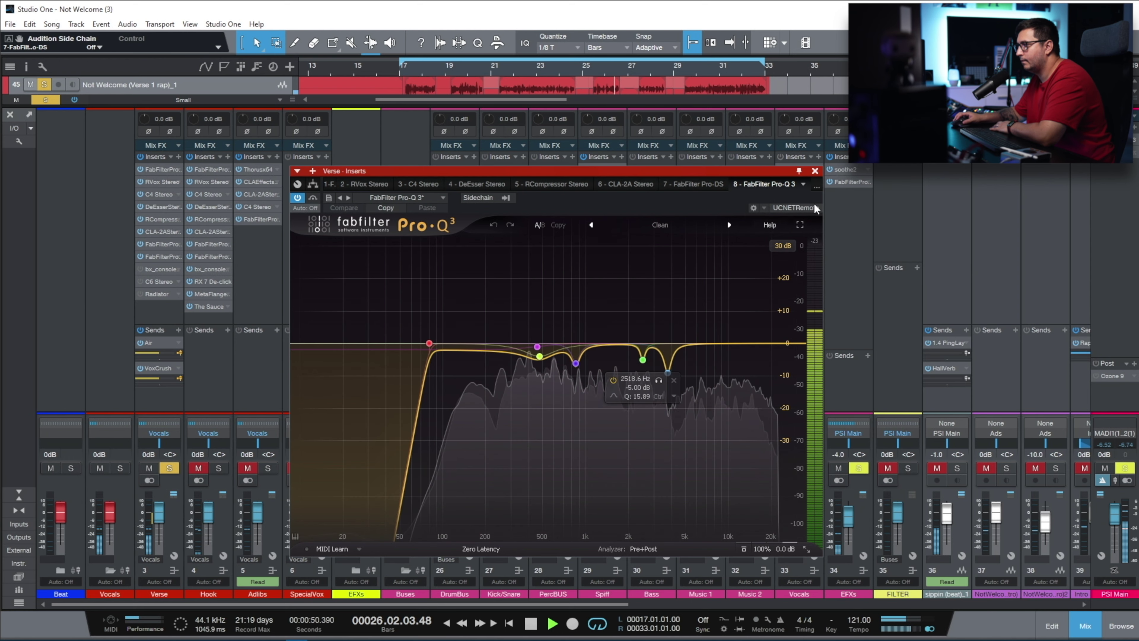
Enable the bx_console SSL 4000 E on the Verse bus and set its expander threshold to +10 dB
left_click(814, 187)
left_click(780, 300)
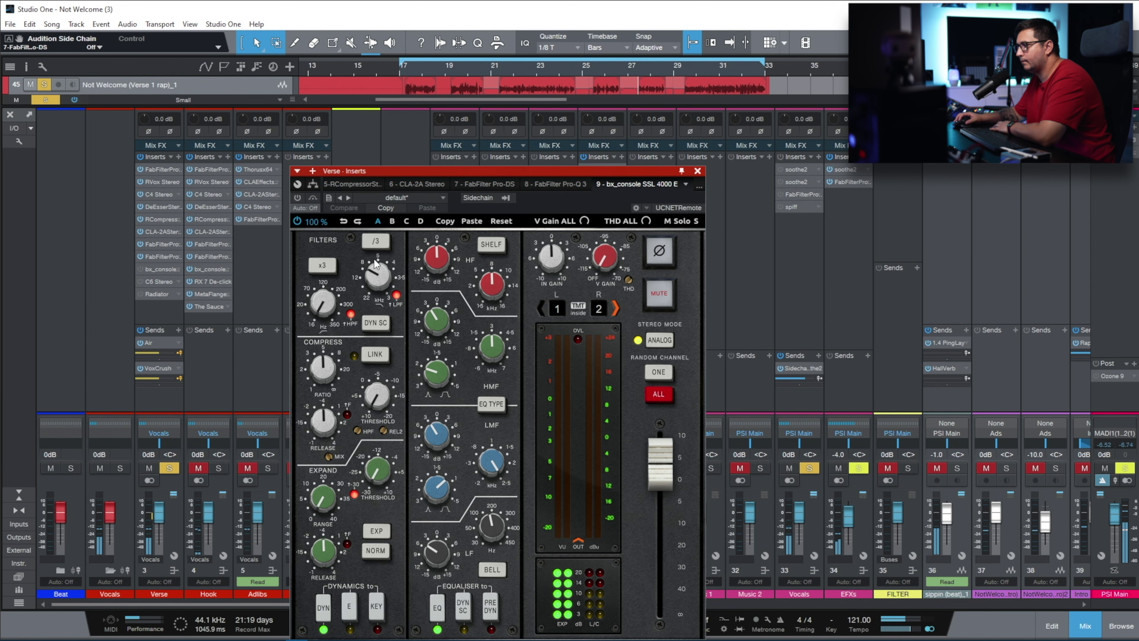
left_click(298, 197)
left_click_drag(441, 174, 462, 76)
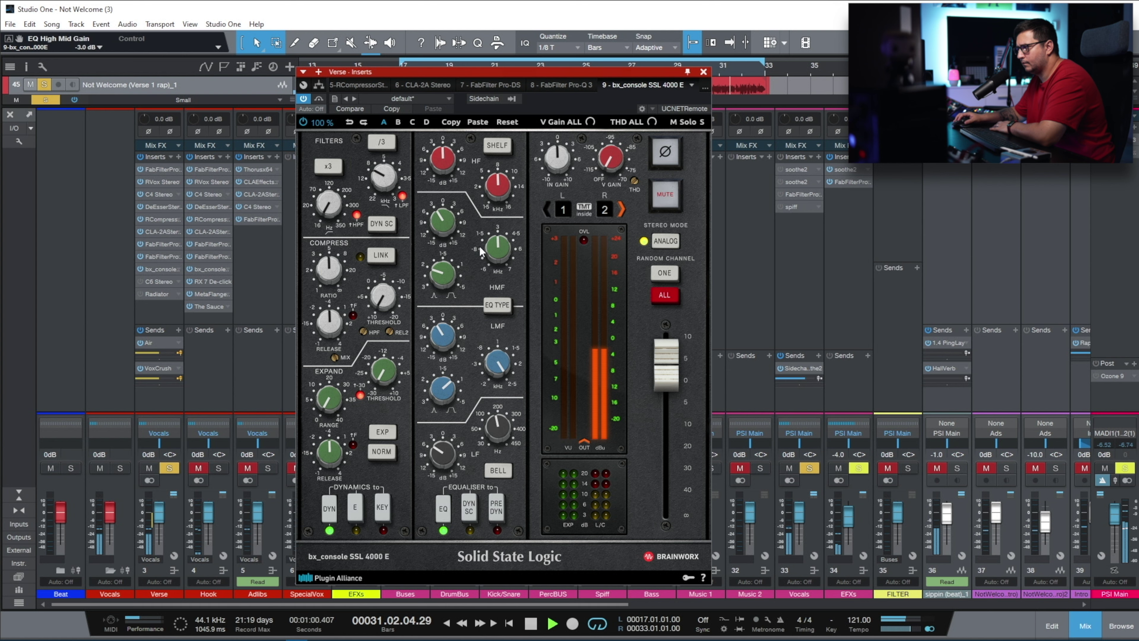
left_click(304, 120)
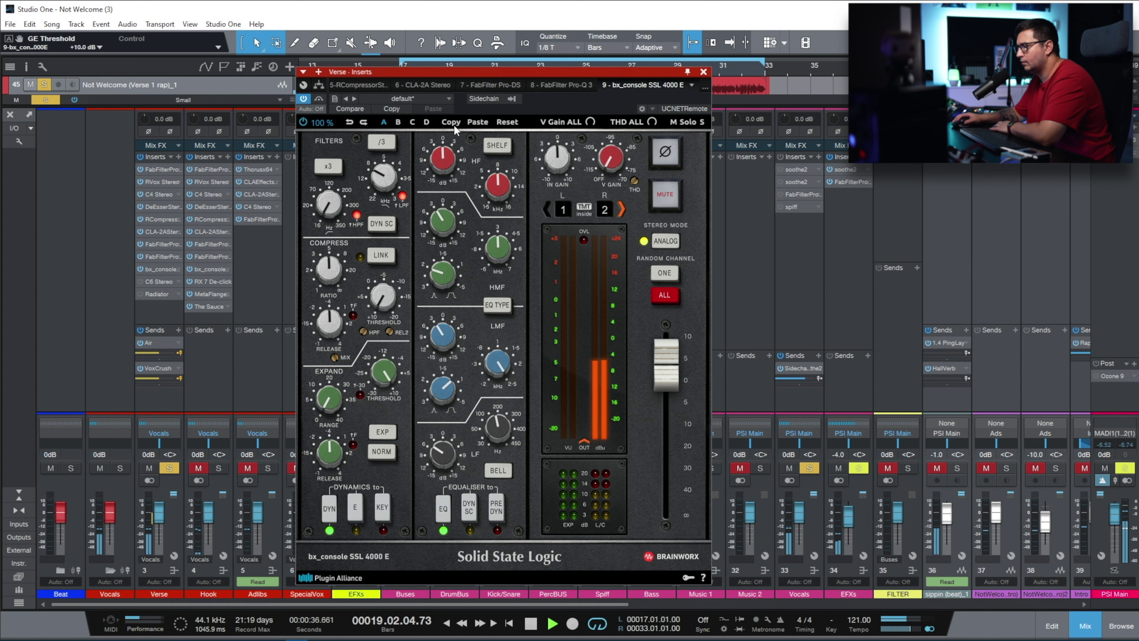
Enable the C6 on the Verse bus and briefly solo its bands 1 and 6
left_click(706, 88)
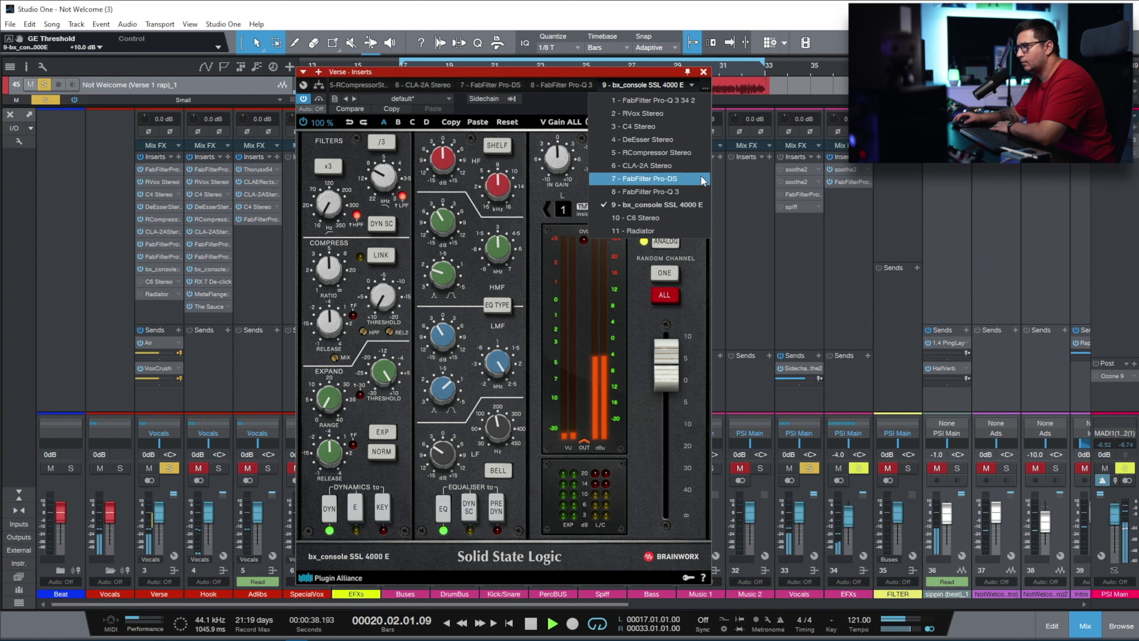
left_click(673, 214)
left_click(309, 99)
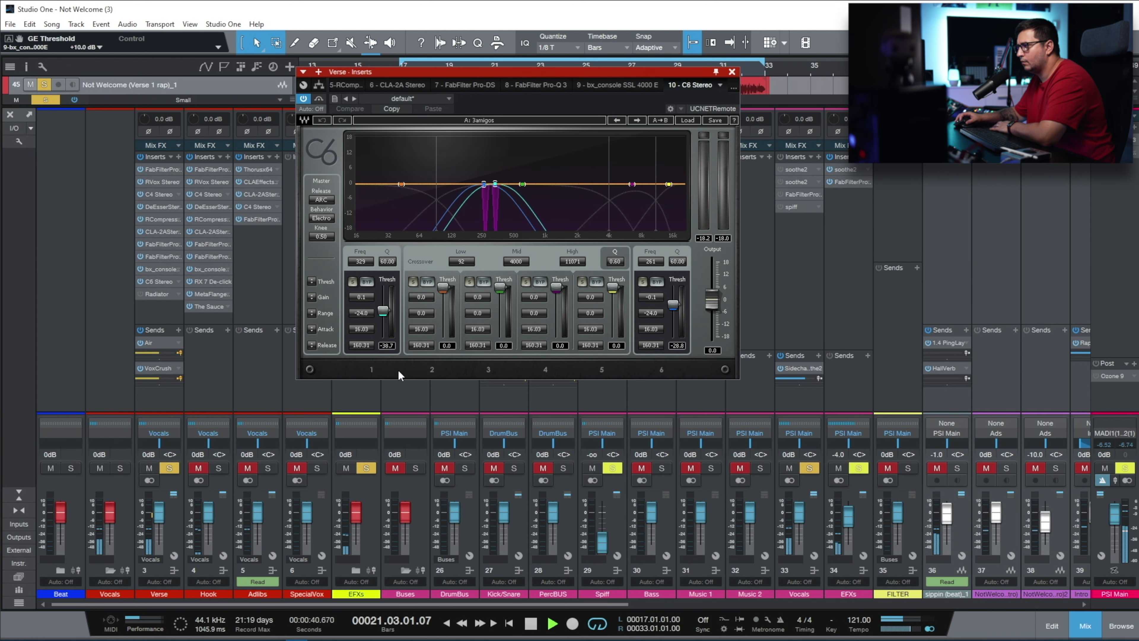
left_click(352, 282)
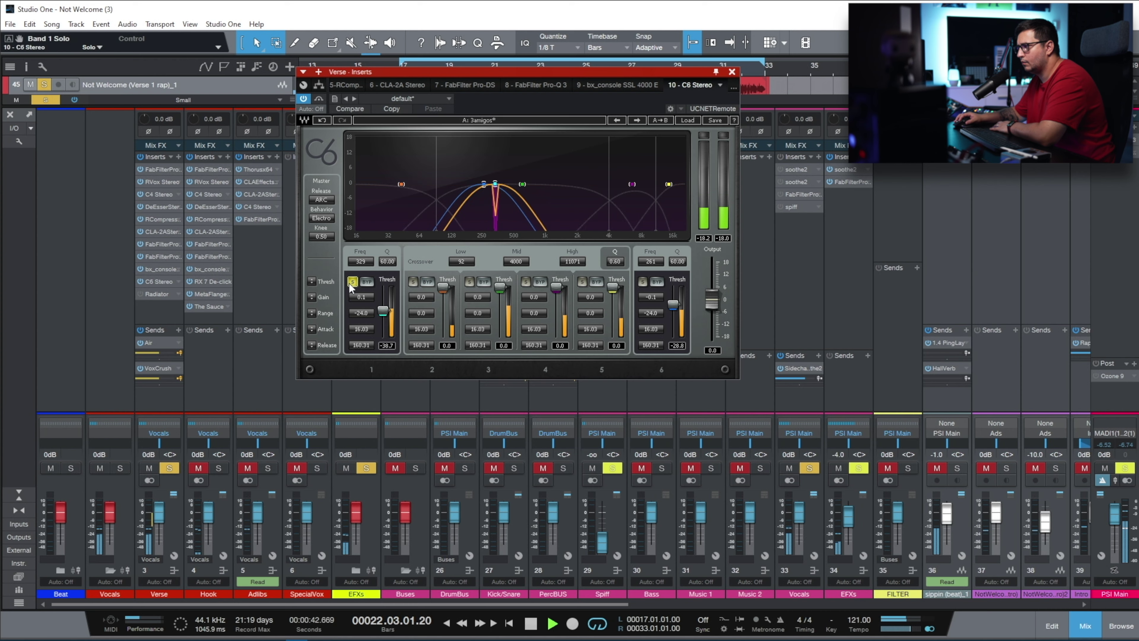
left_click(643, 282)
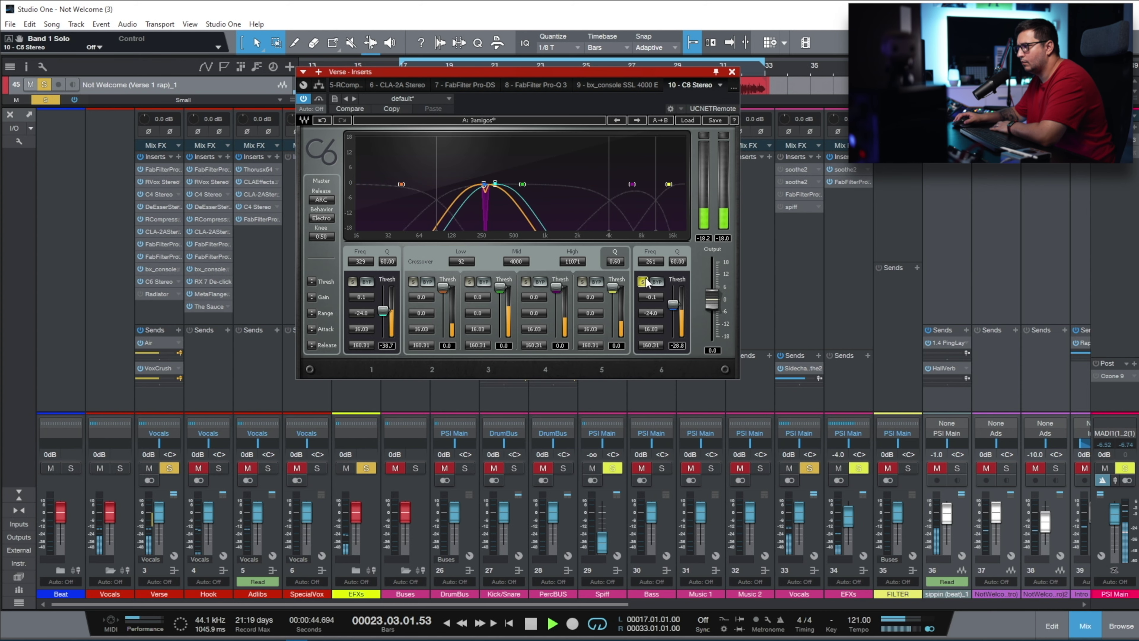
Enable the Radiator insert on the Verse bus and show its settings in place of the C6
left_click(732, 72)
left_click(141, 293)
left_click(157, 293)
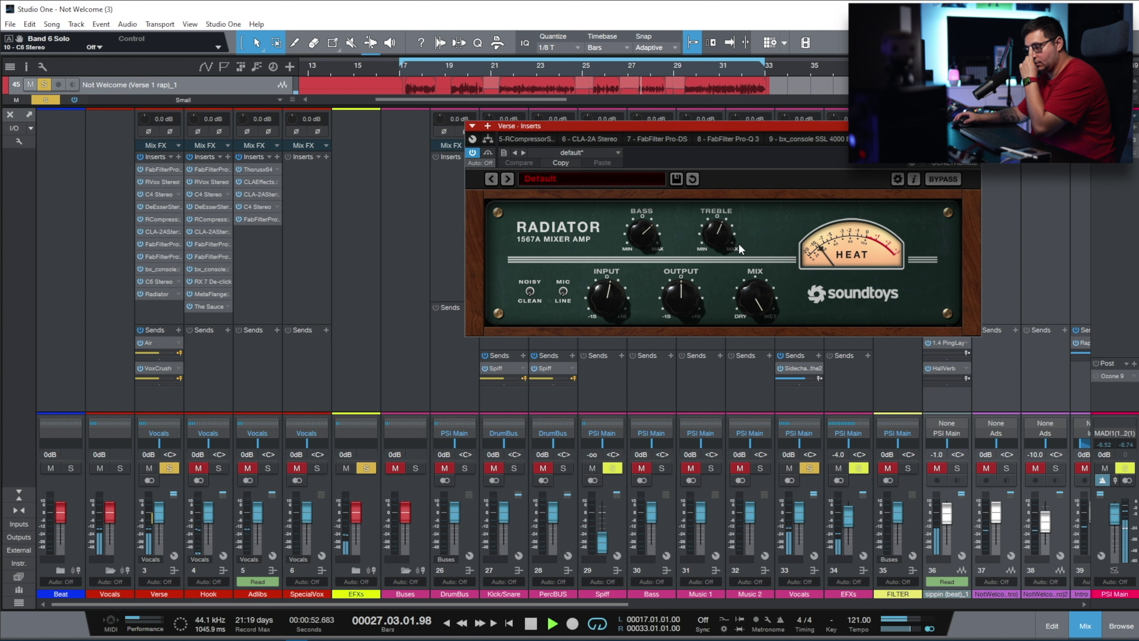
Enable the Verse bus's Air and VoxCrush sends, and check the Comp FET-76 settings on VoxCrush
left_click(140, 330)
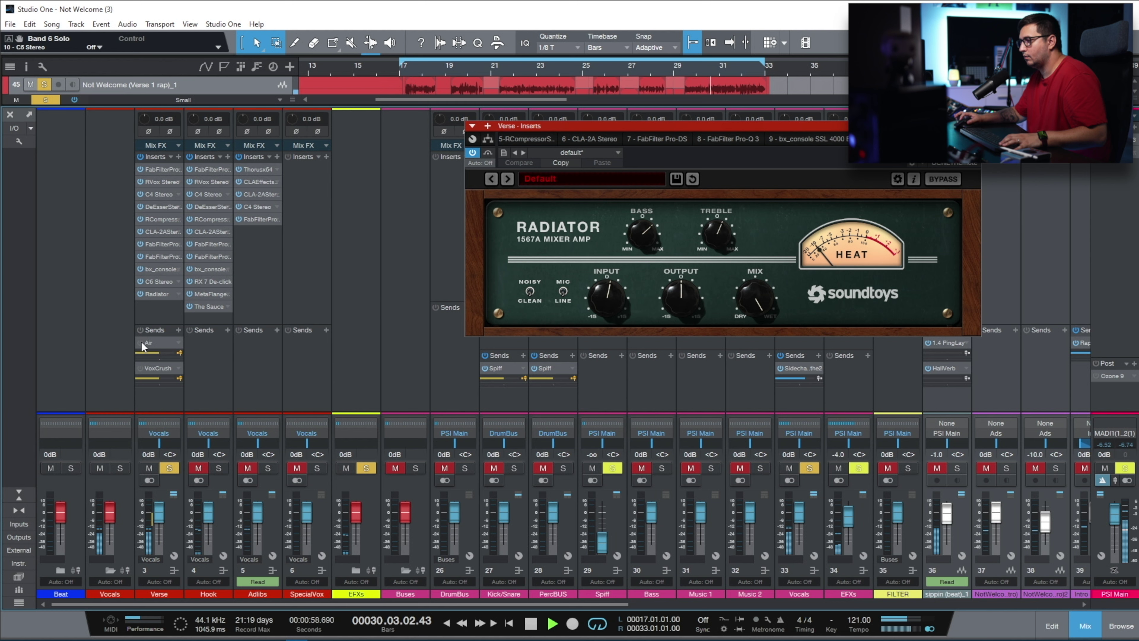
left_click(140, 342)
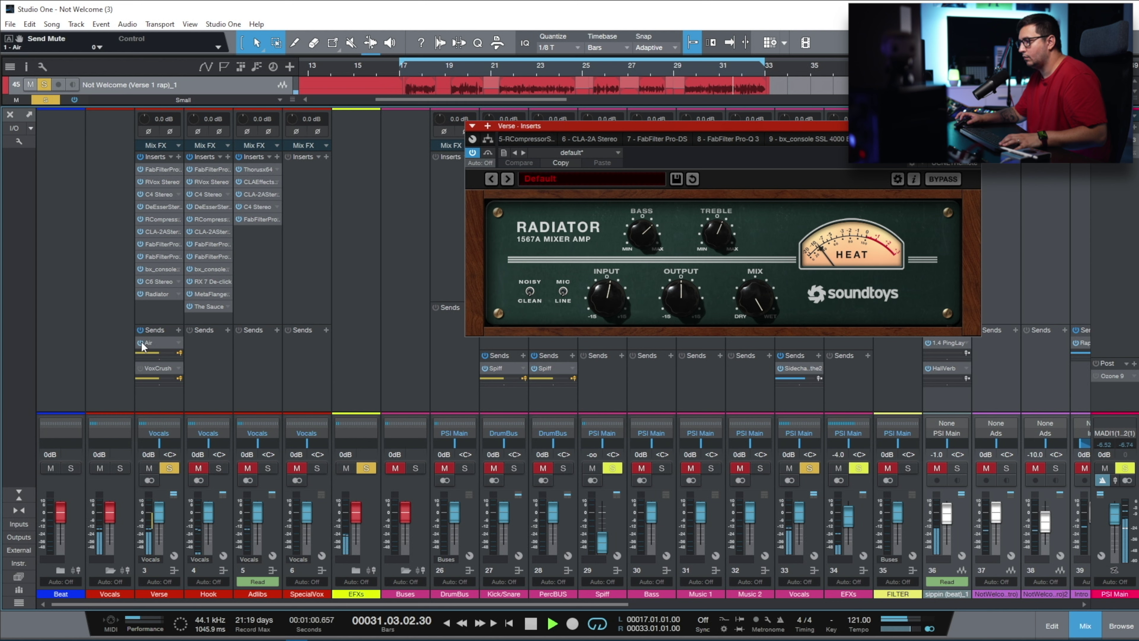
left_click(167, 370)
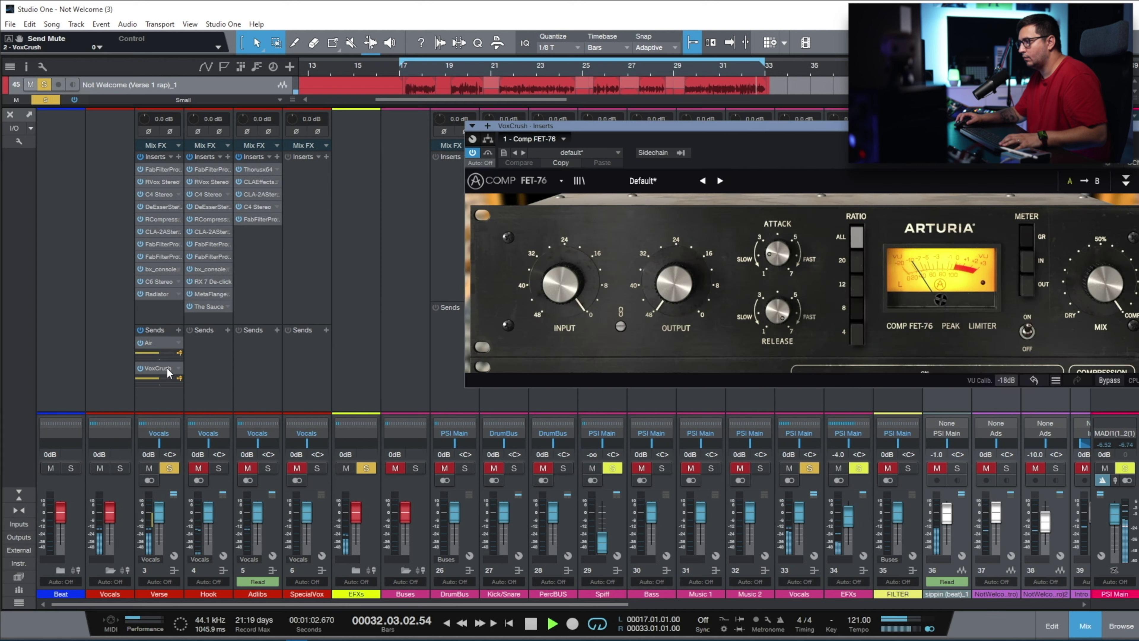
left_click_drag(1072, 126, 634, 285)
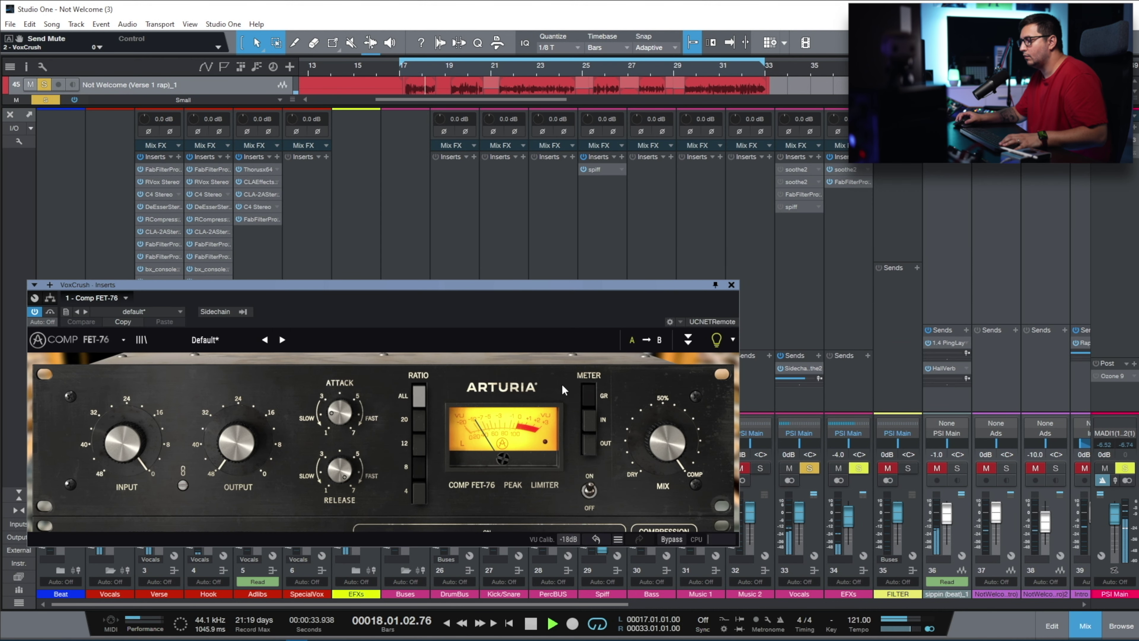
left_click(731, 285)
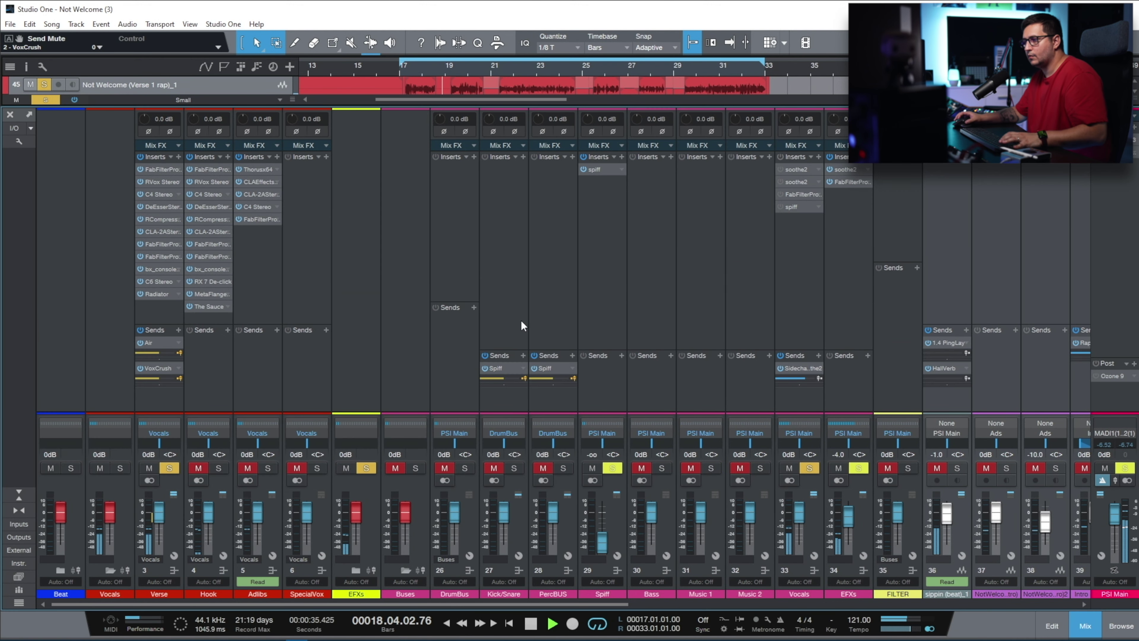
Review the RVox, C4, DeEsser, RCompressor and CLA-2A settings on the Verse bus
left_click(163, 171)
left_click(157, 181)
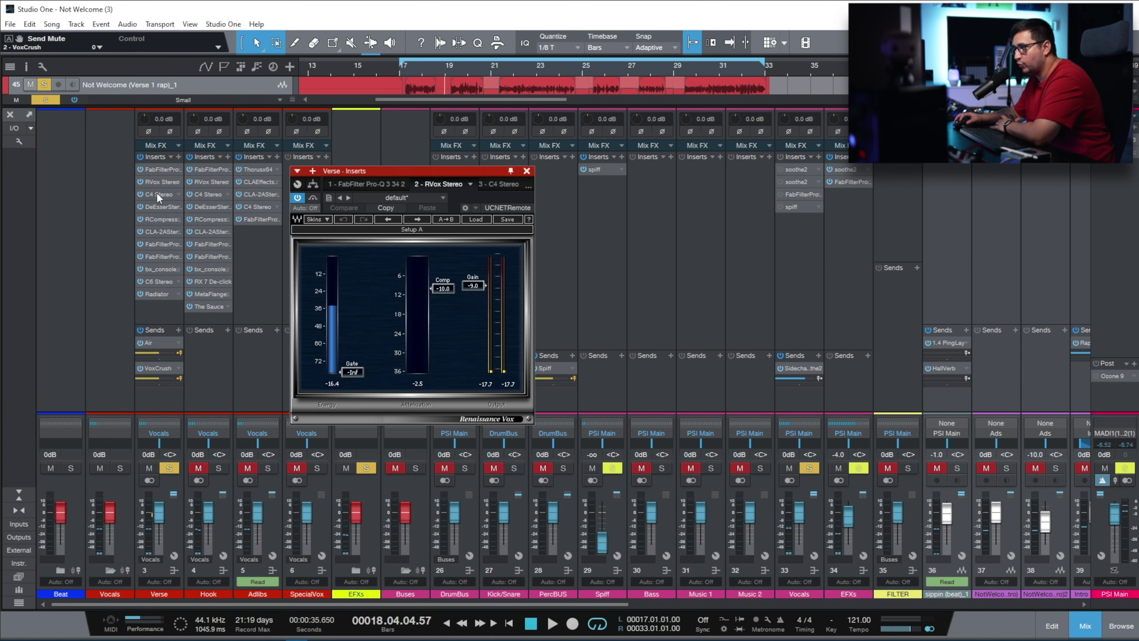
left_click(157, 193)
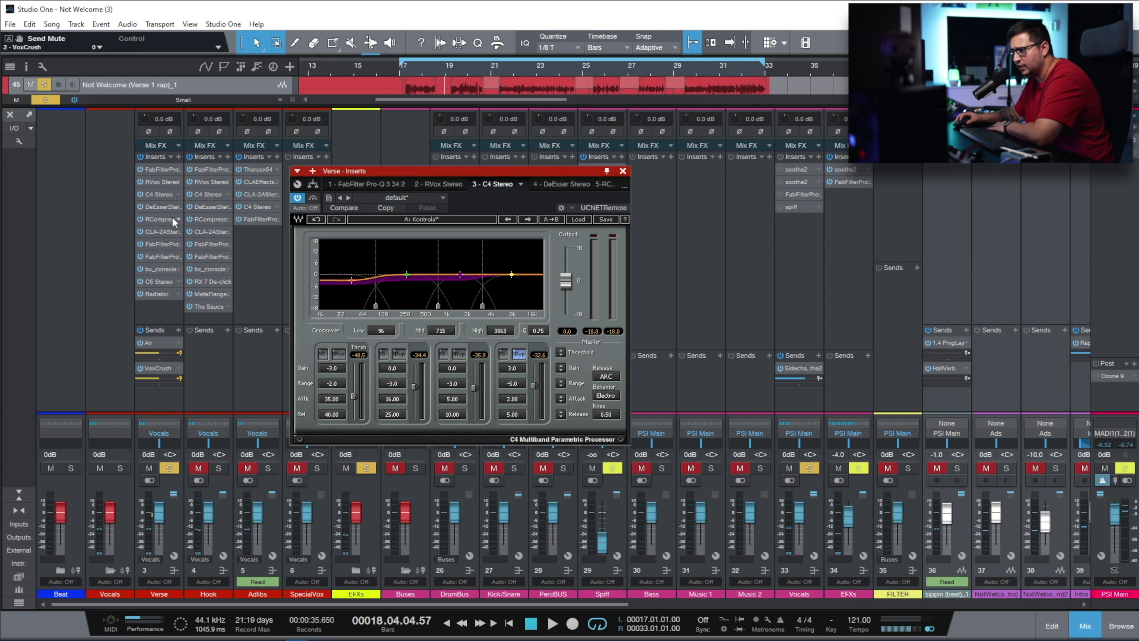
left_click(163, 207)
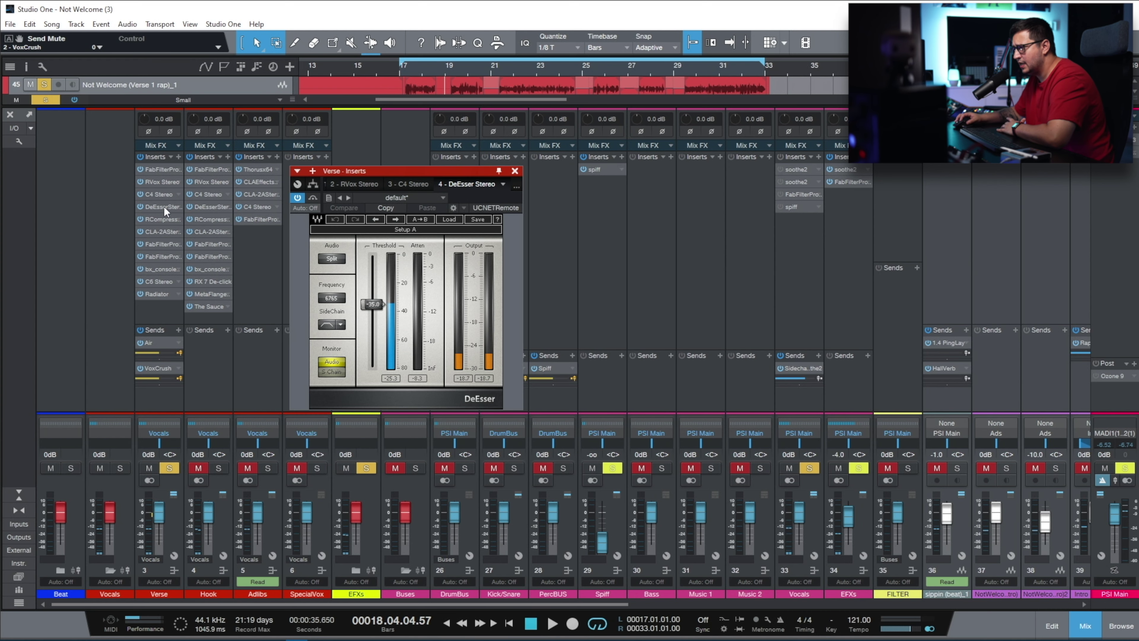
left_click(170, 221)
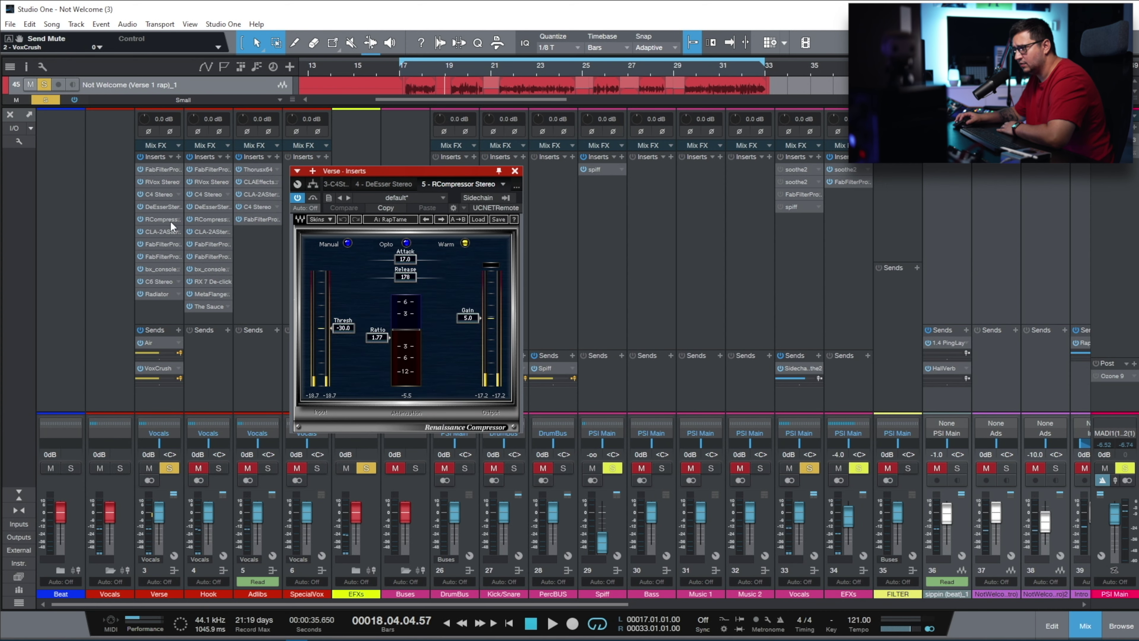
left_click(173, 231)
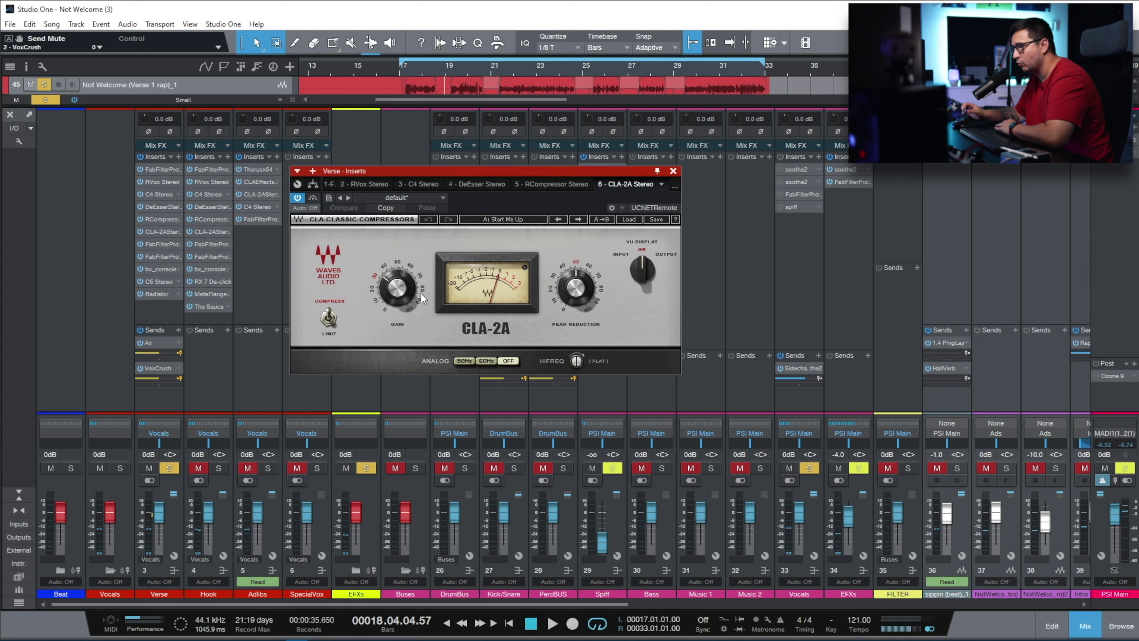
Review the Verse bus's second Pro-Q 3, bx_console SSL 4000 E, C6 and Radiator settings, and close the plug-in window
left_click(162, 241)
left_click(162, 255)
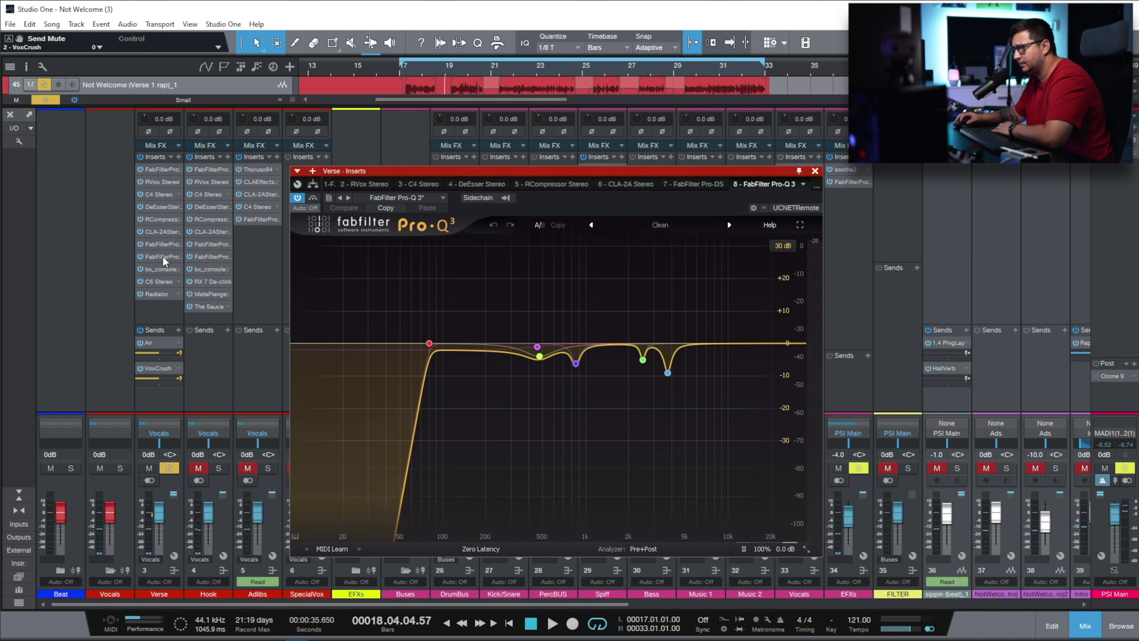
double_click(163, 270)
left_click_drag(551, 172, 531, 76)
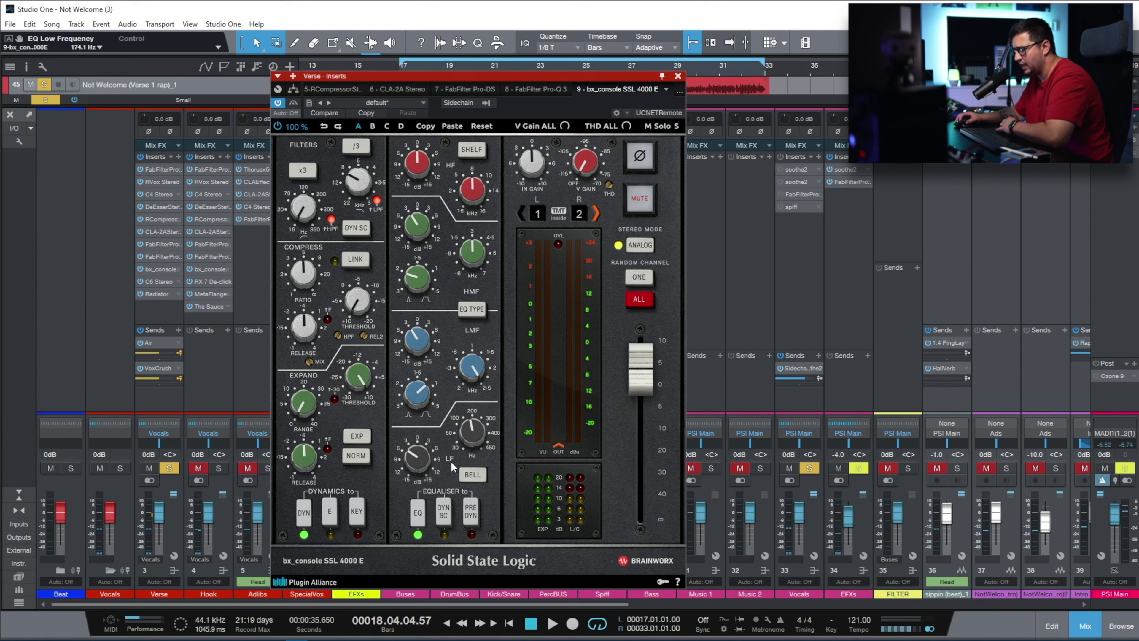
double_click(159, 281)
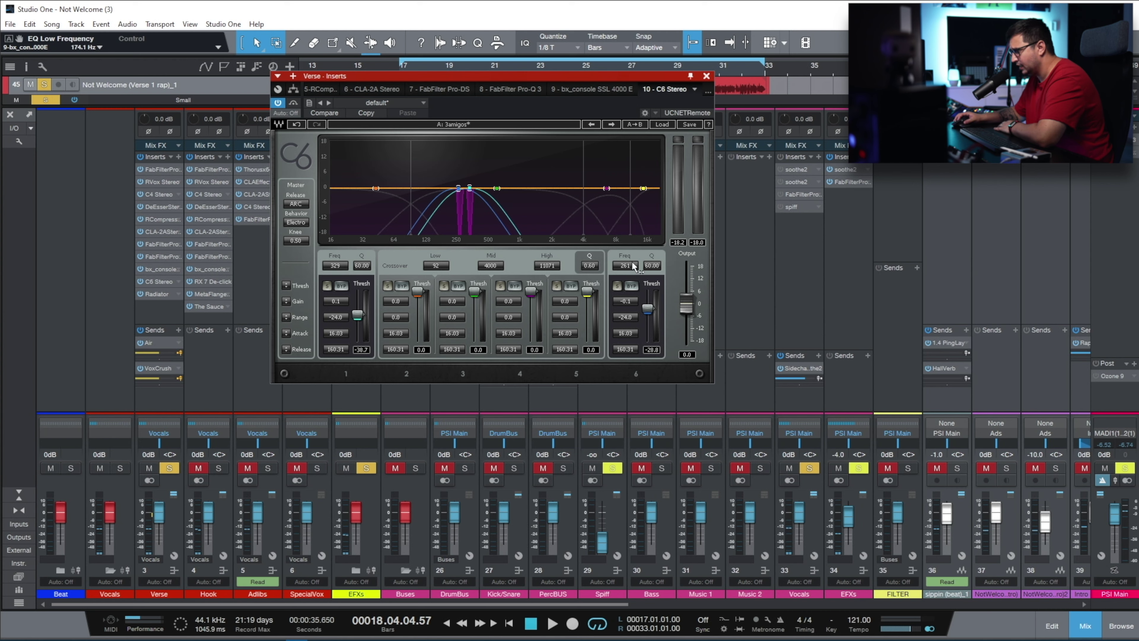
left_click(157, 295)
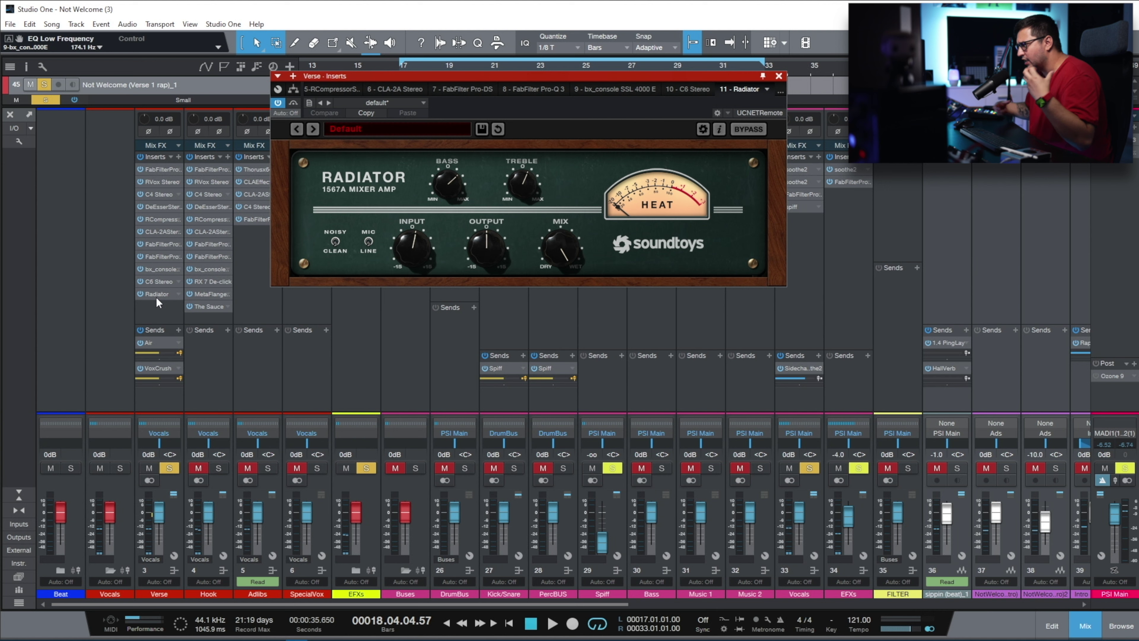
left_click_drag(593, 75, 540, 141)
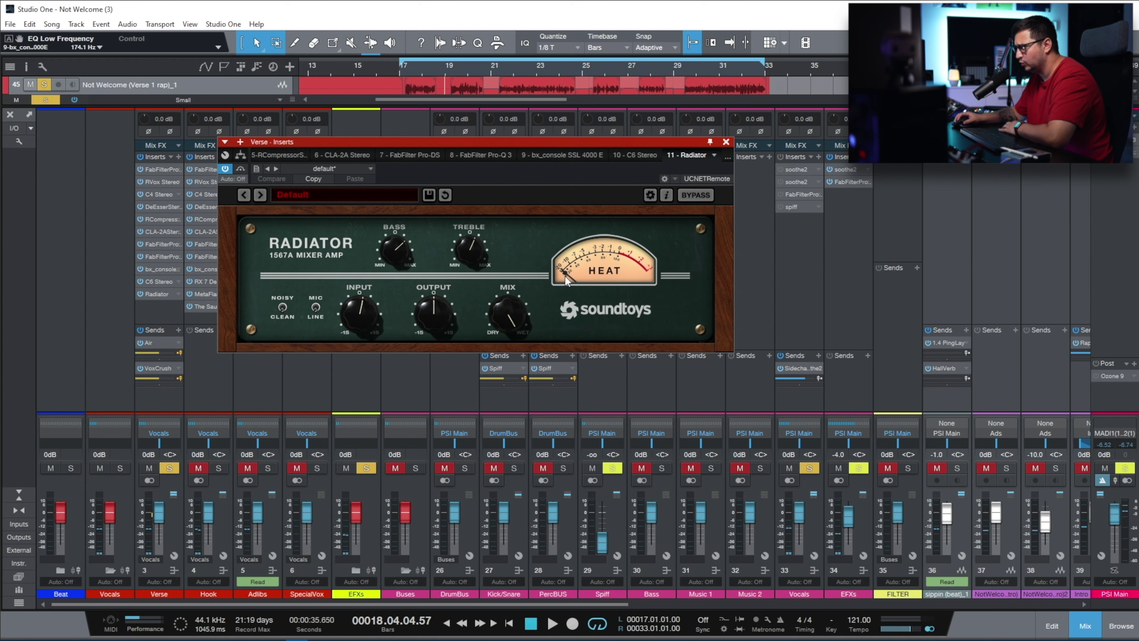
left_click(725, 143)
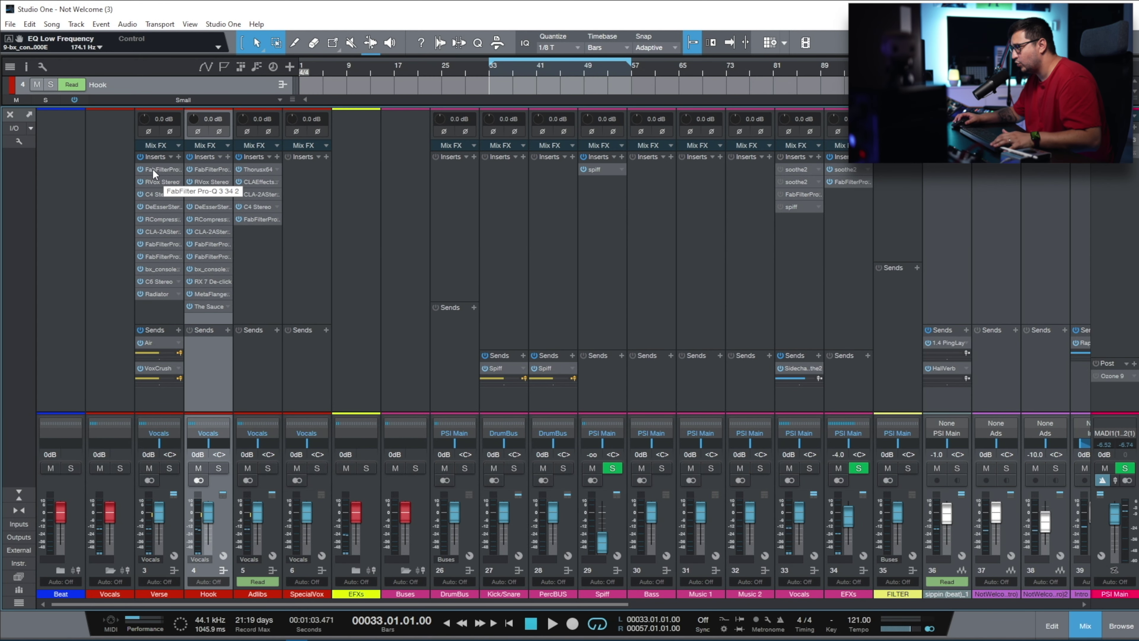
Bypass the RX 7 De-click on the Hook bus and play the hook from bar 33
double_click(211, 294)
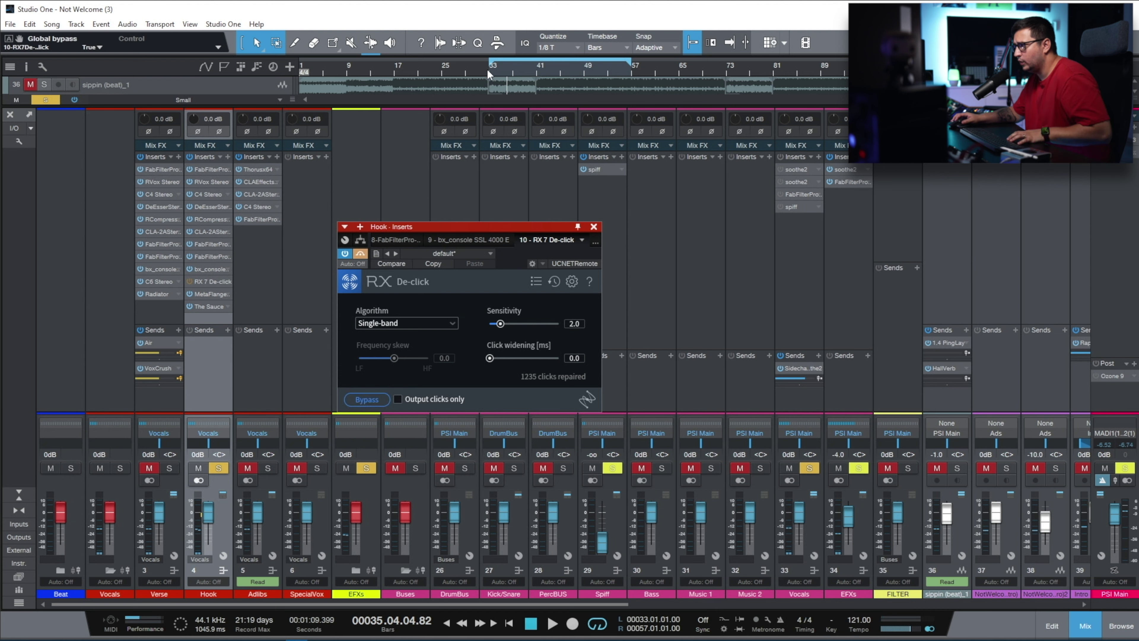
left_click(486, 69)
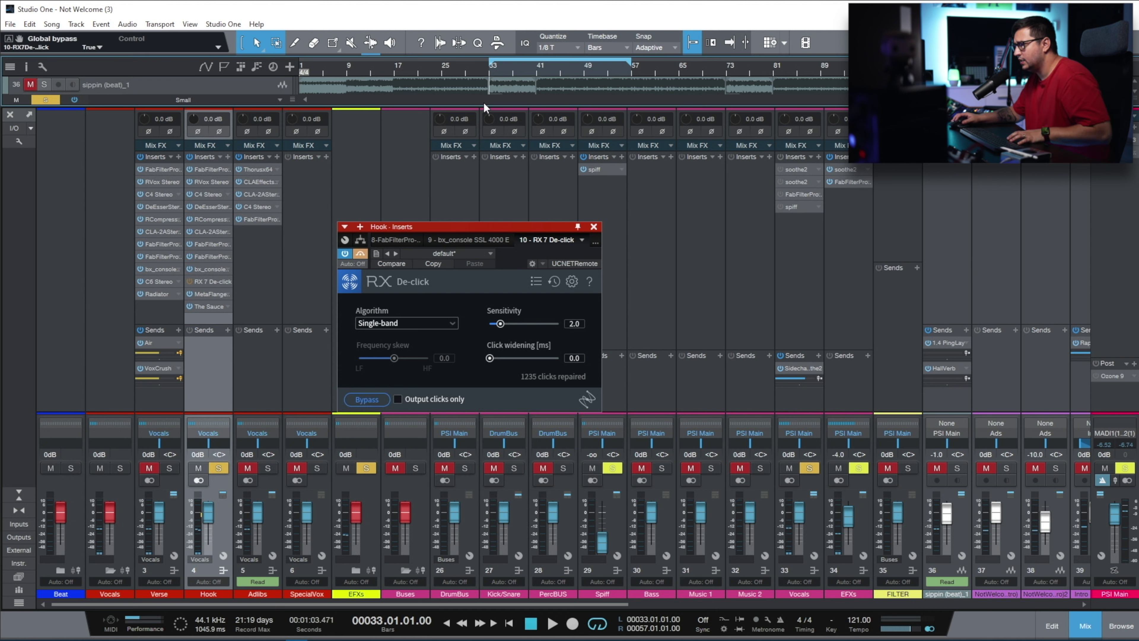
key("space")
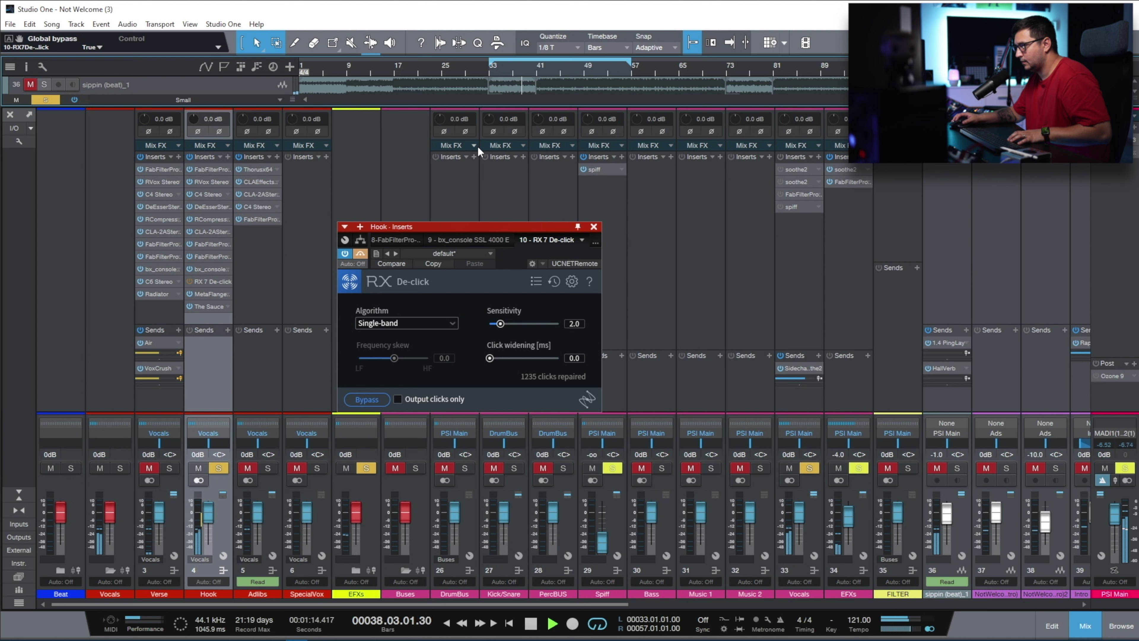
Stop playback, re-enable the RX 7 De-click on the Hook bus and close its window
key("space")
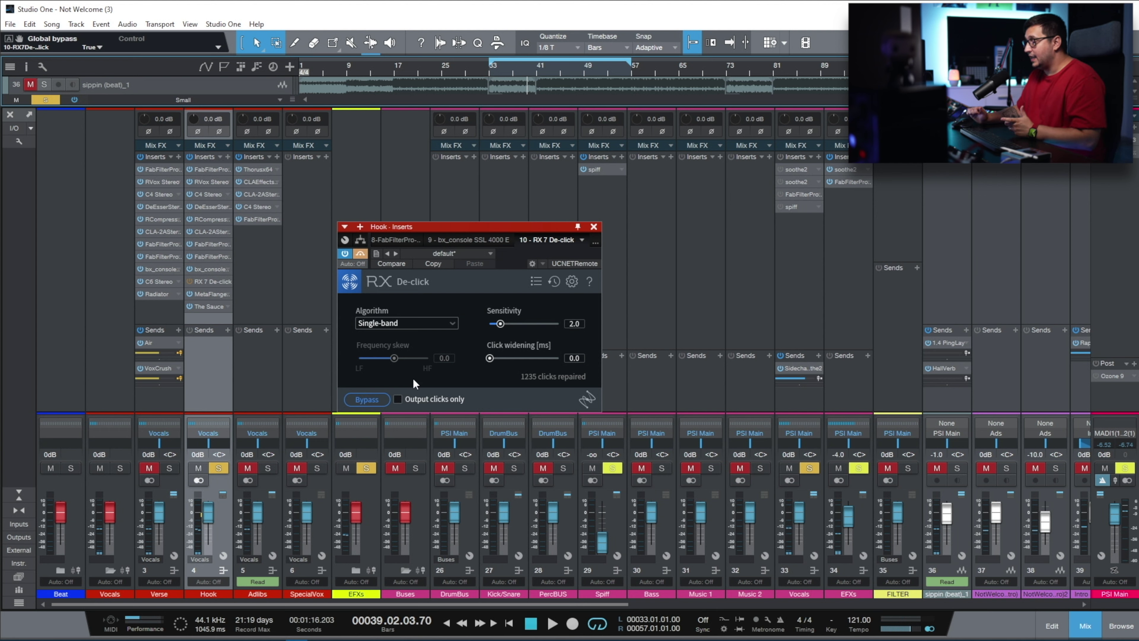
left_click(360, 254)
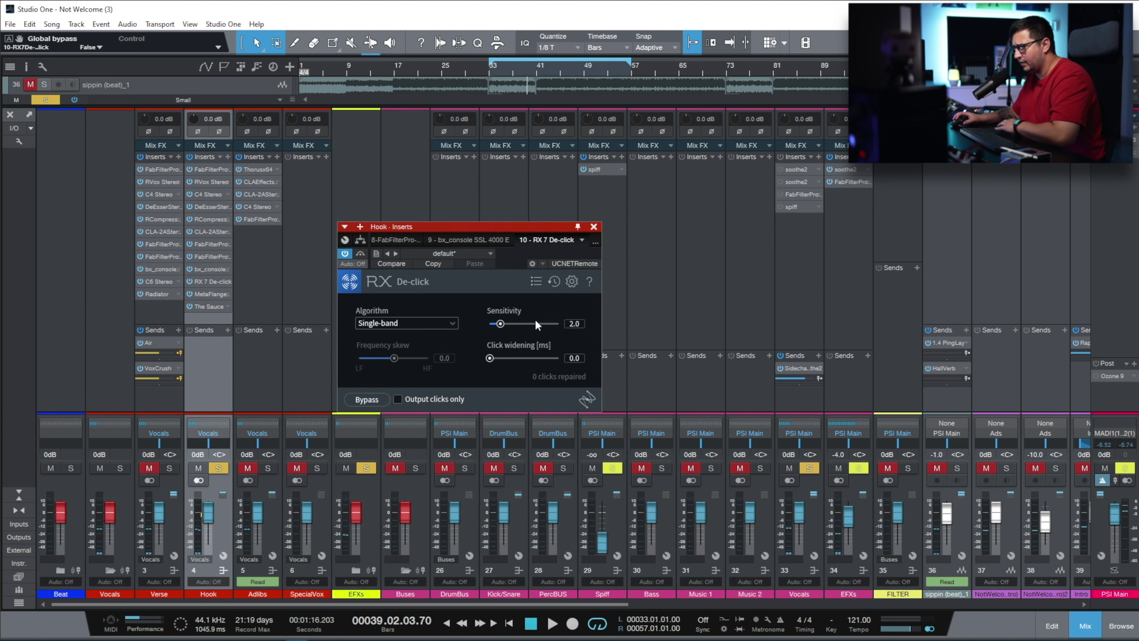
left_click(594, 226)
Review the MetaFlanger settings on the Hook bus alongside the arrangement
left_click(206, 294)
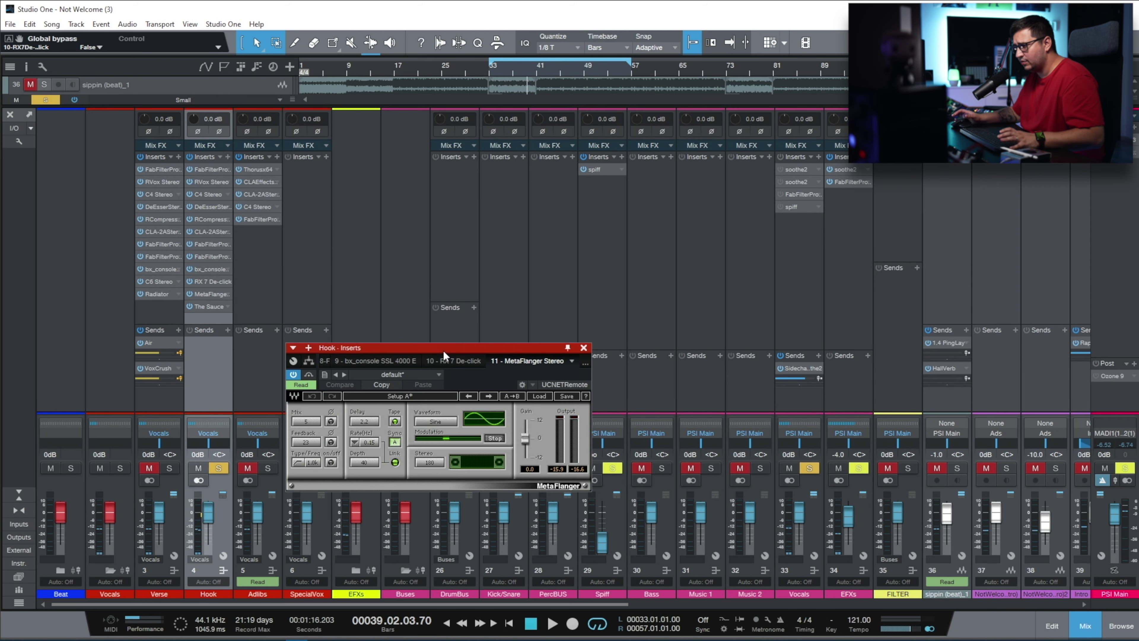
key("F3")
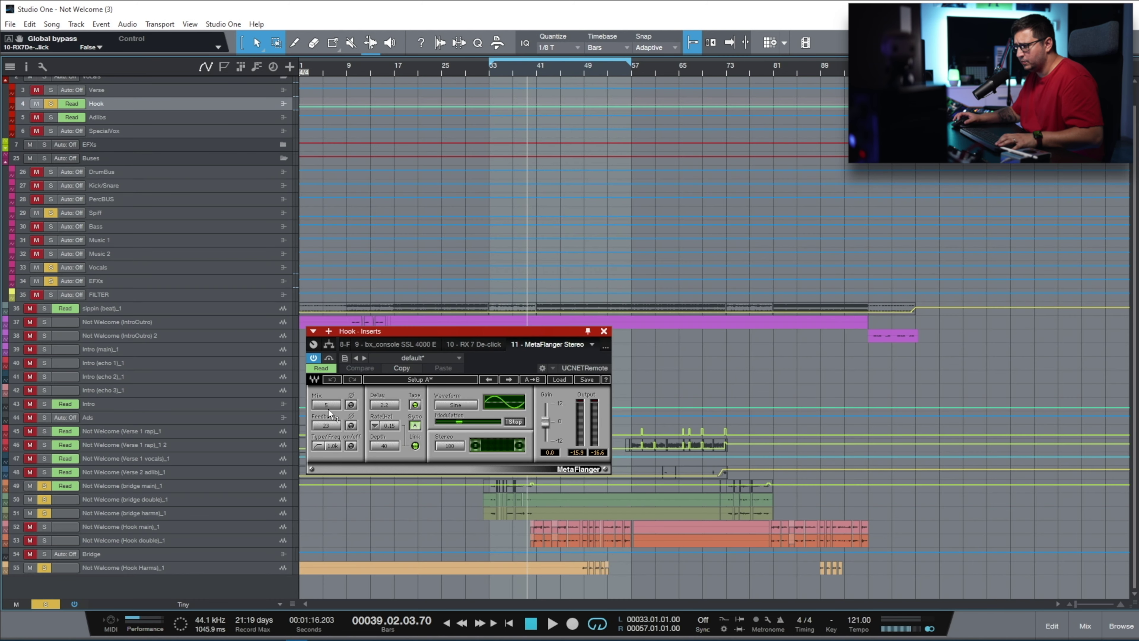
key("F3")
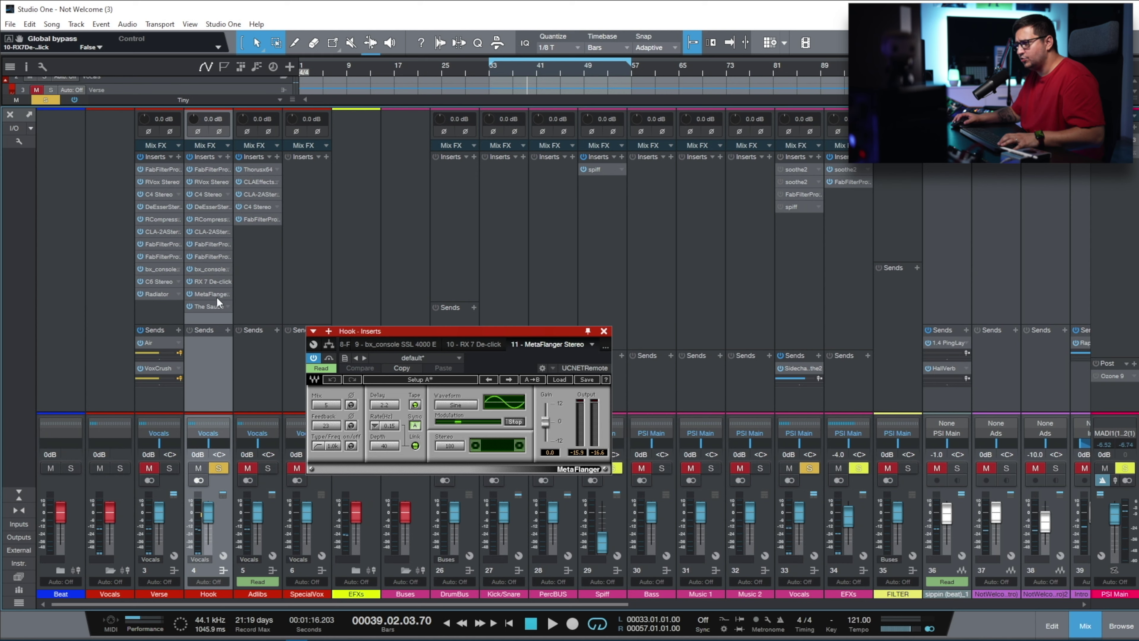
Audition The Sauce on the Hook bus at different Flavor mix amounts, ending at 5 %, and close the plug-in window
left_click(209, 307)
left_click_drag(438, 329, 245, 161)
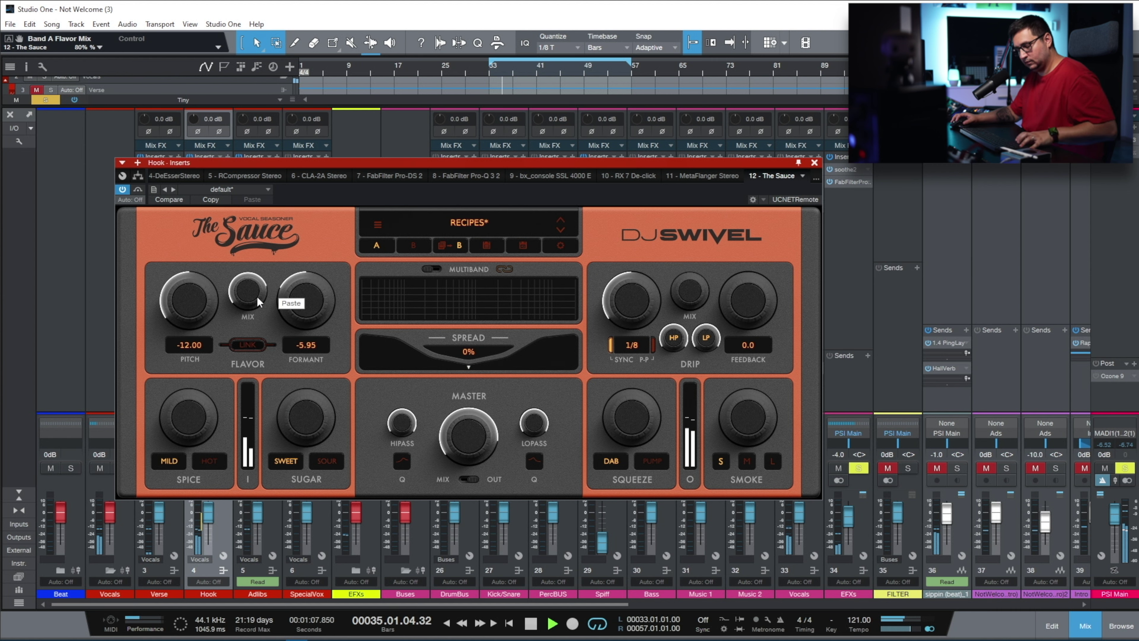
scroll(257, 297, "down", 10)
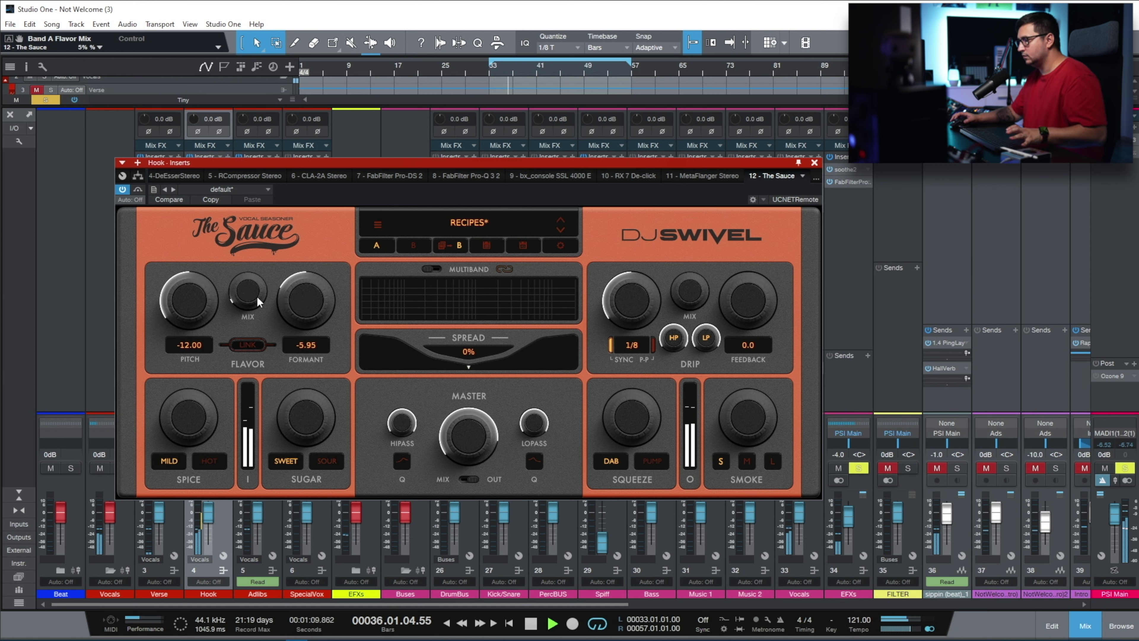
key("space")
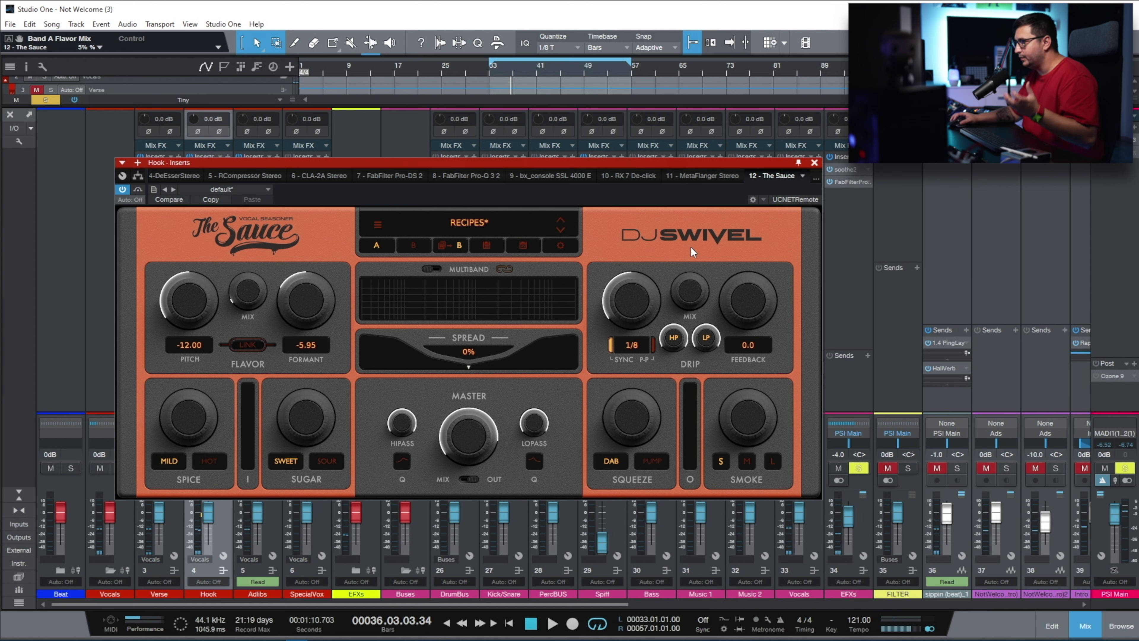
left_click(815, 163)
Review the RX 7 De-click and Pro-Q 3 settings on the Bridge bus
left_click(935, 603)
left_click(1018, 170)
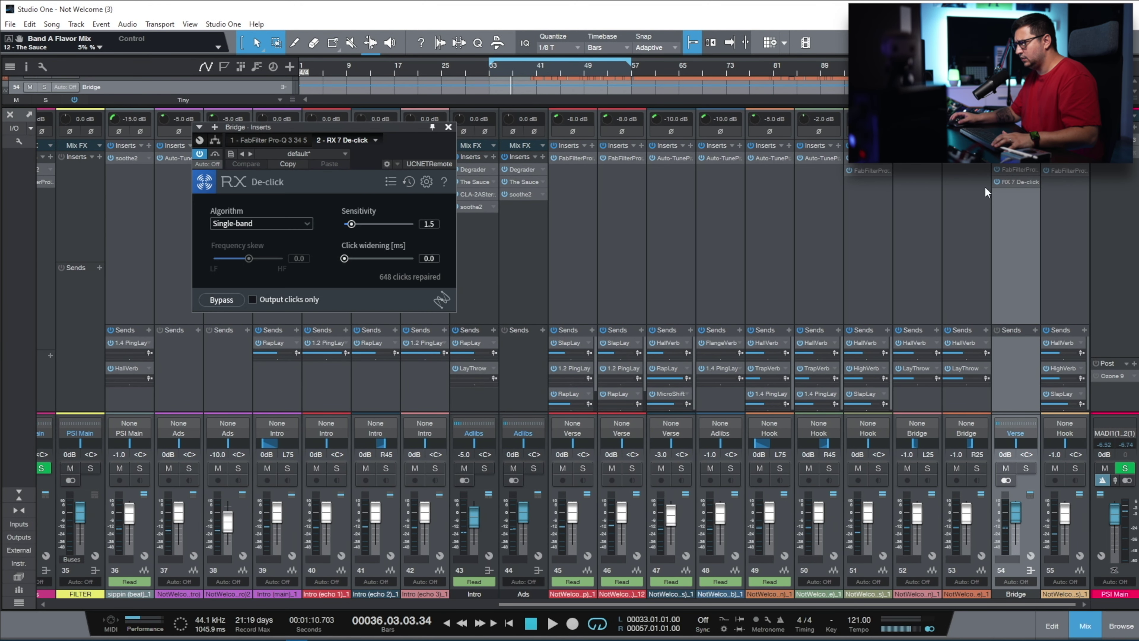
left_click(1023, 169)
left_click(1012, 169)
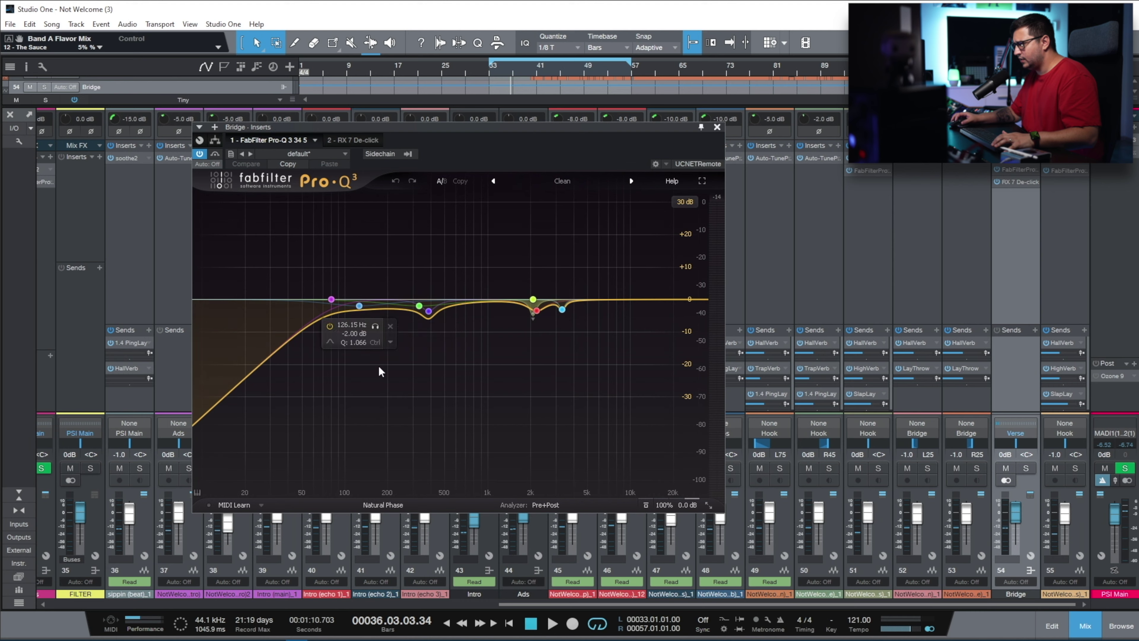
left_click(719, 127)
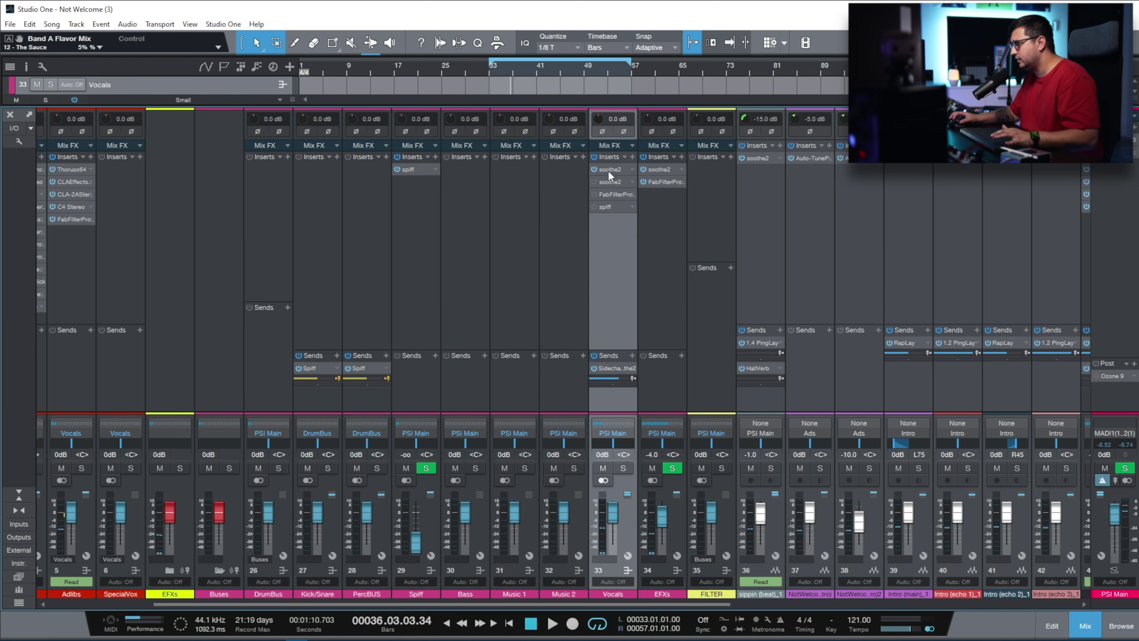
Inspect the first soothe2 on the Vocals bus while playing from bar 33, and show the arrangement beside it
left_click(608, 170)
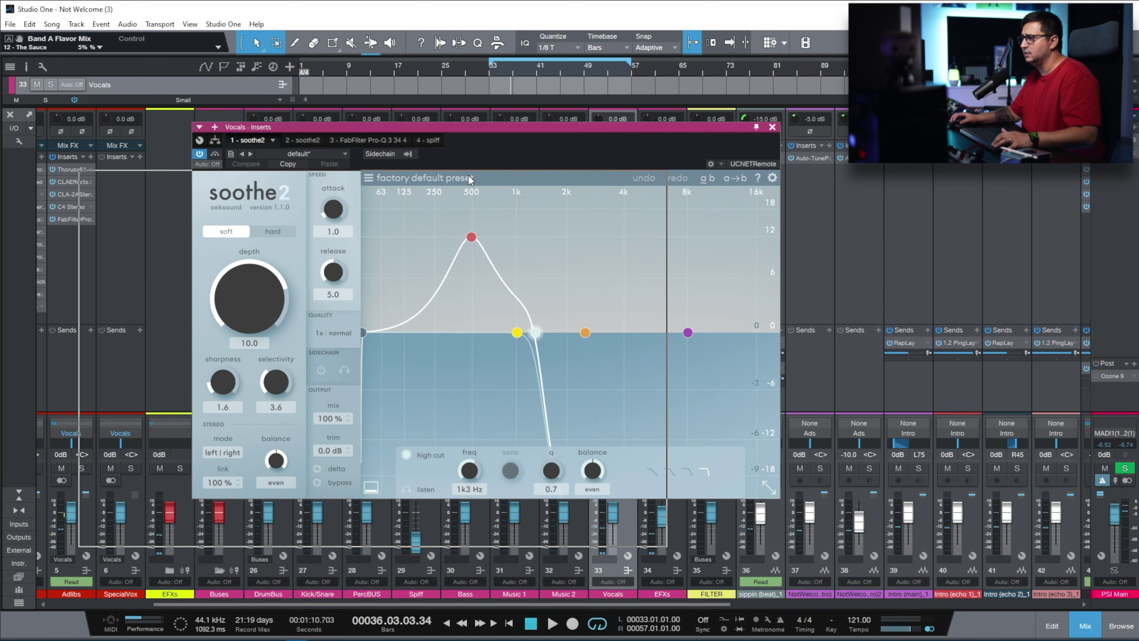
left_click_drag(447, 155, 334, 202)
left_click(491, 70)
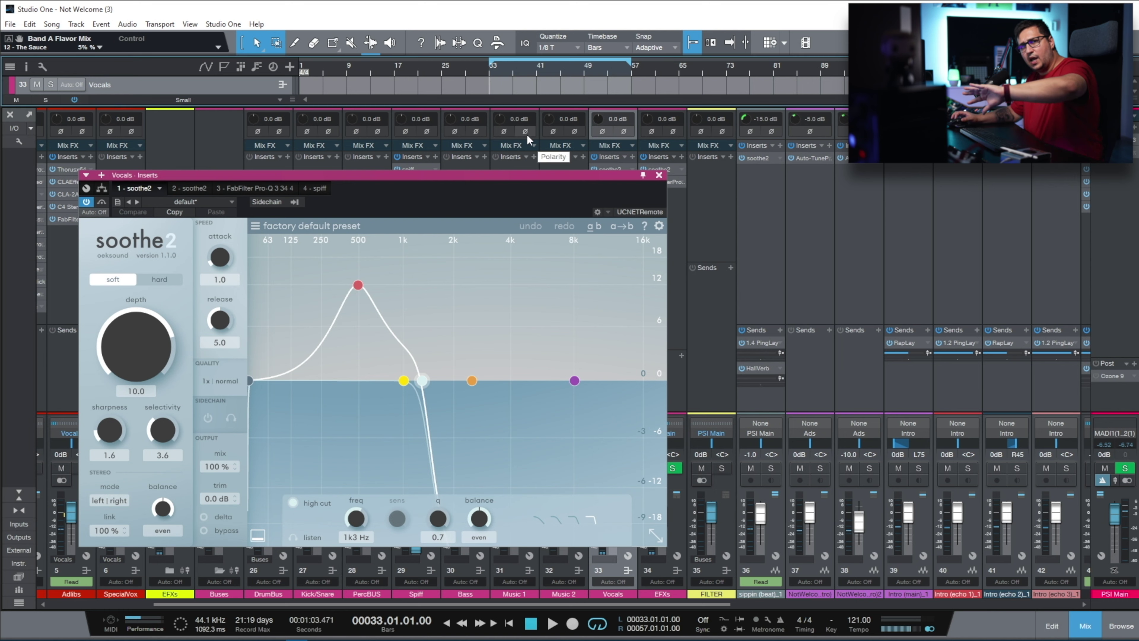
key("space")
key("F3")
left_click_drag(586, 185, 518, 132)
scroll(737, 233, "down", 1)
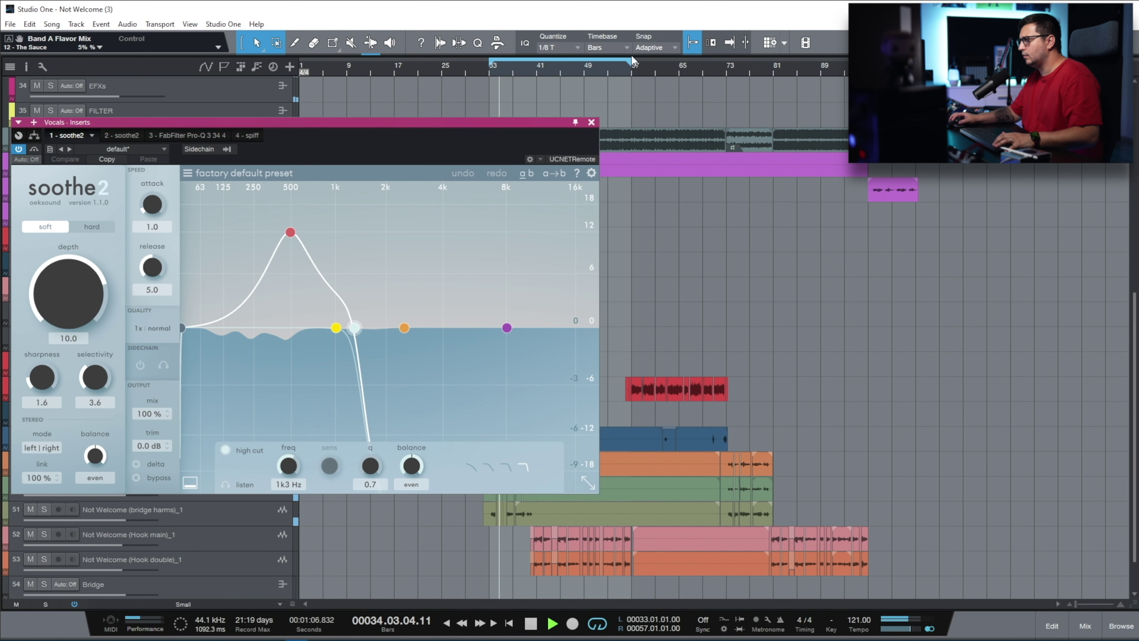
Move the loop range to bars 57–73, play from bar 57 and return to the mixer
left_click_drag(633, 60, 726, 60)
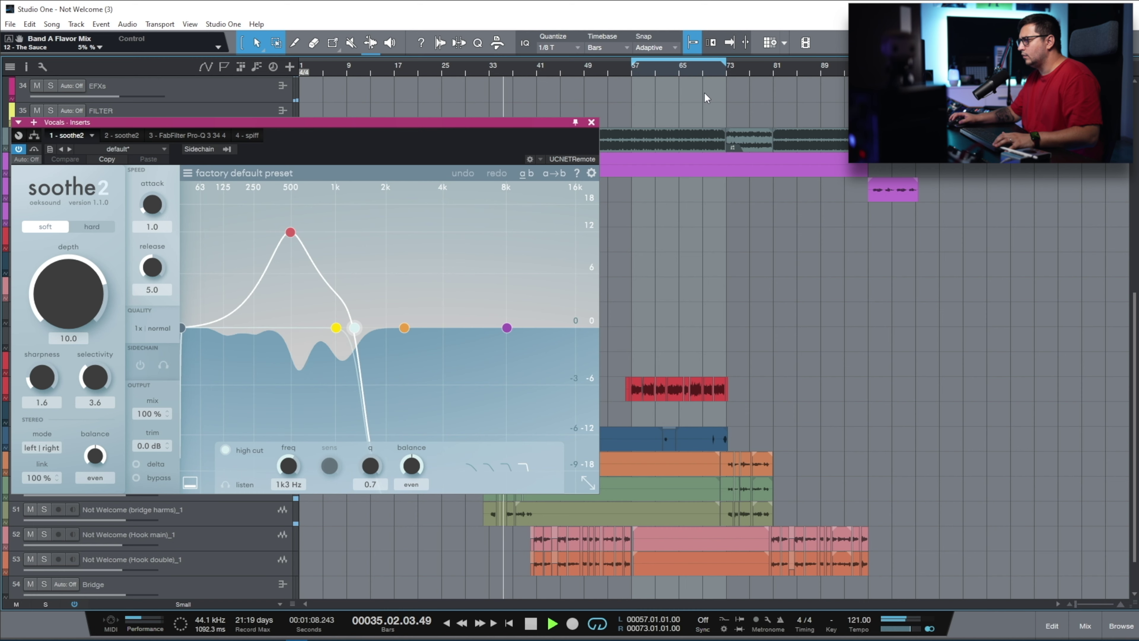
left_click(631, 73)
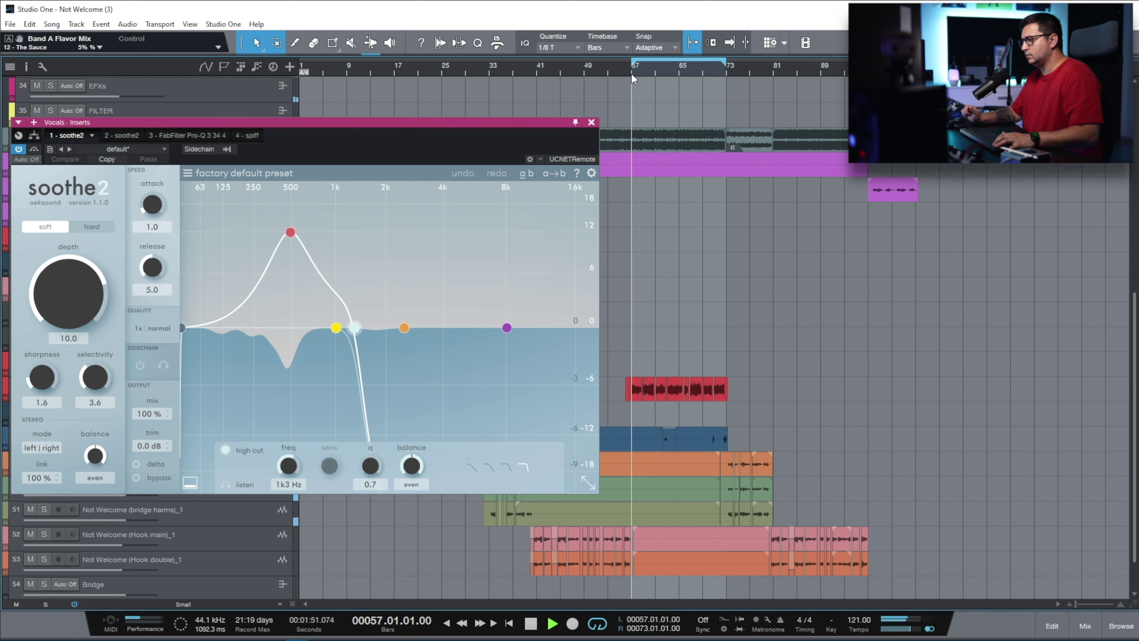
key("F3")
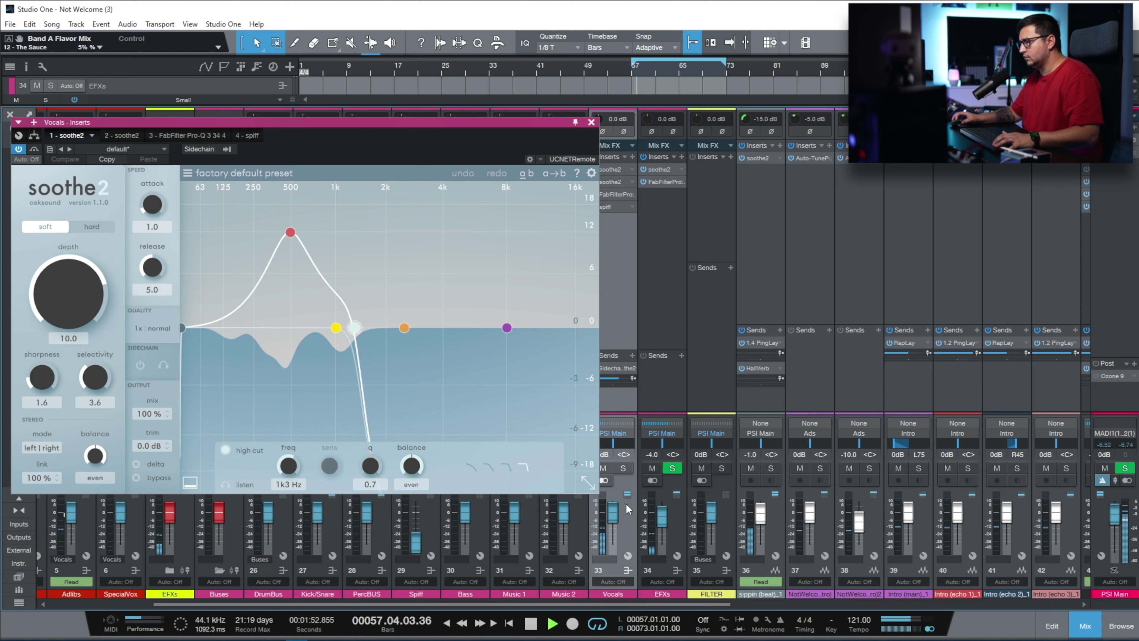
Solo the Vocals bus, audition the first soothe2's delta signal, and close the plug-in with delta off
key("s")
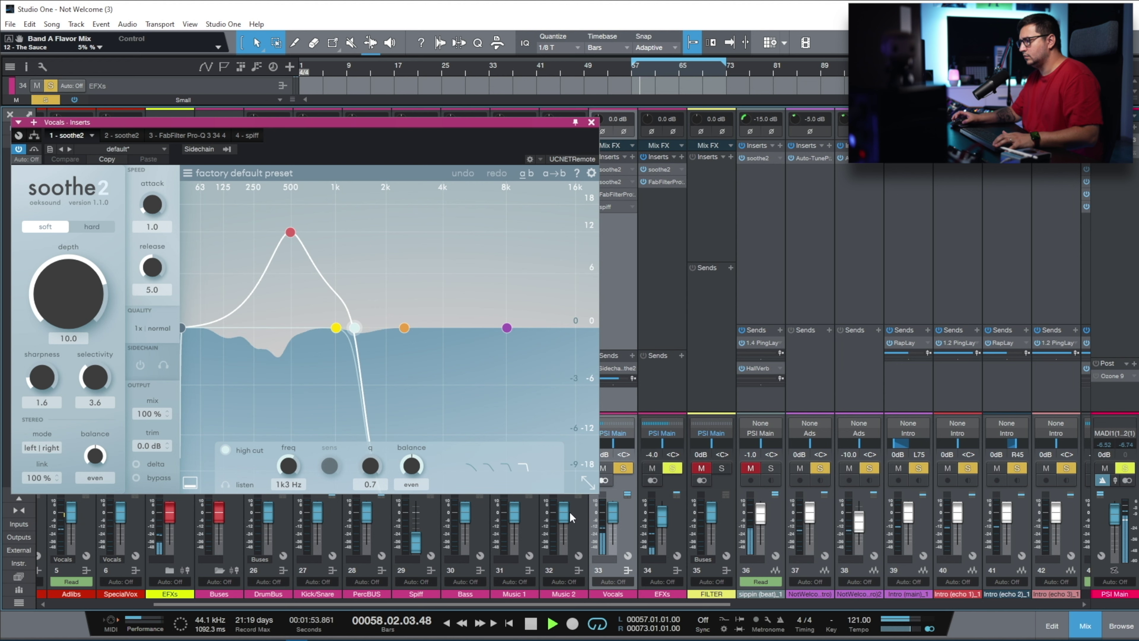
left_click(136, 464)
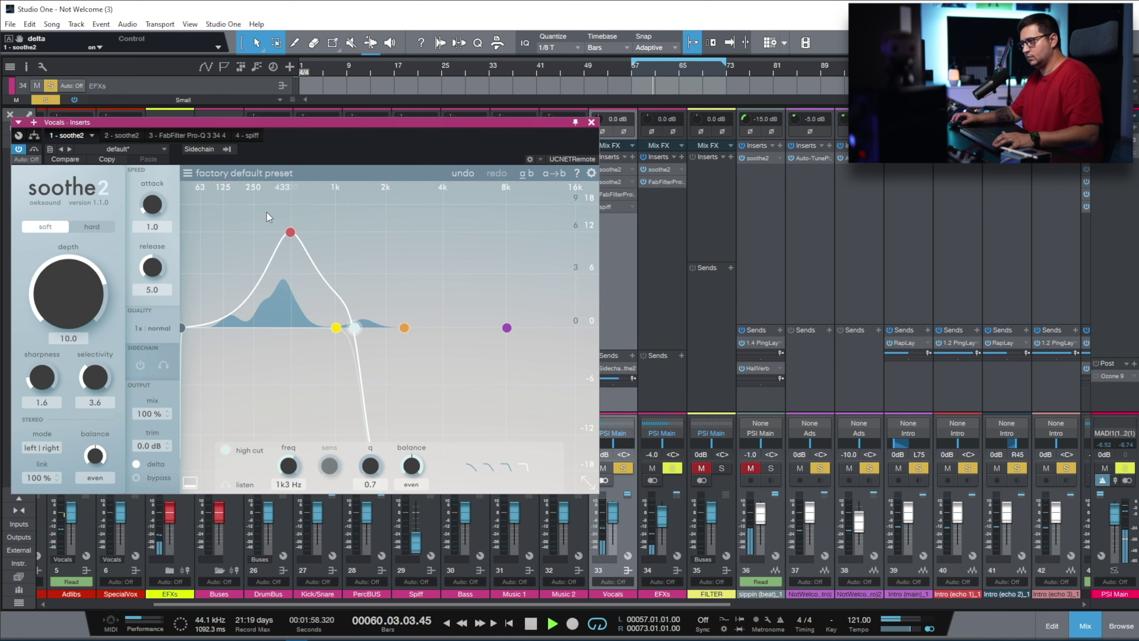
left_click(136, 464)
left_click(591, 122)
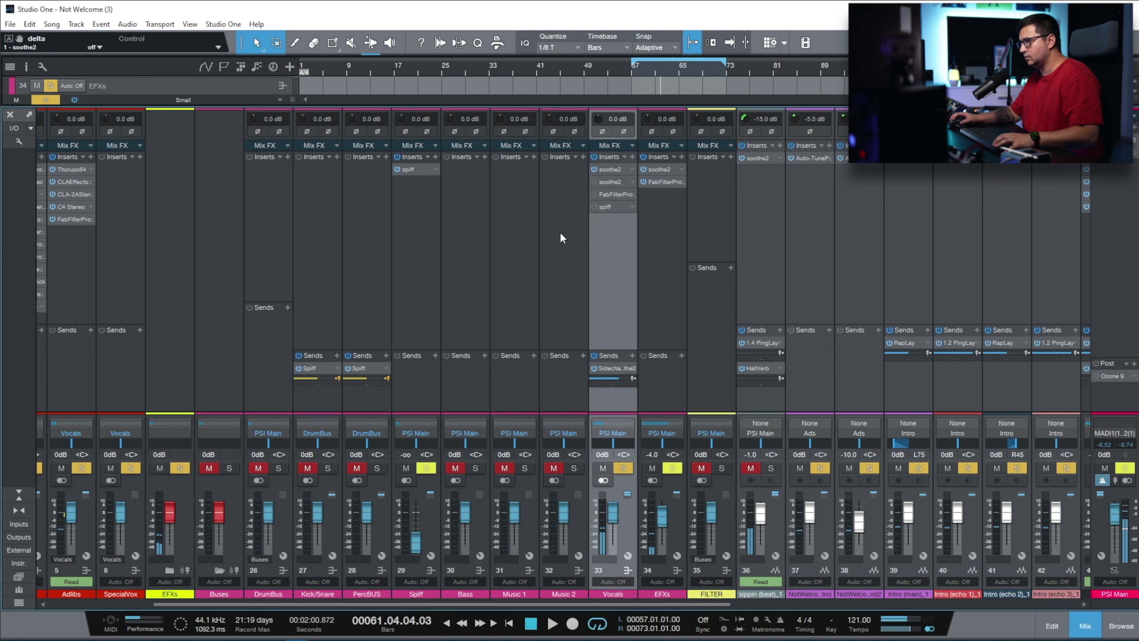
Enable the second soothe2 on the Vocals bus and audition it at depth 18.0 before returning depth to 2.0
left_click(607, 184)
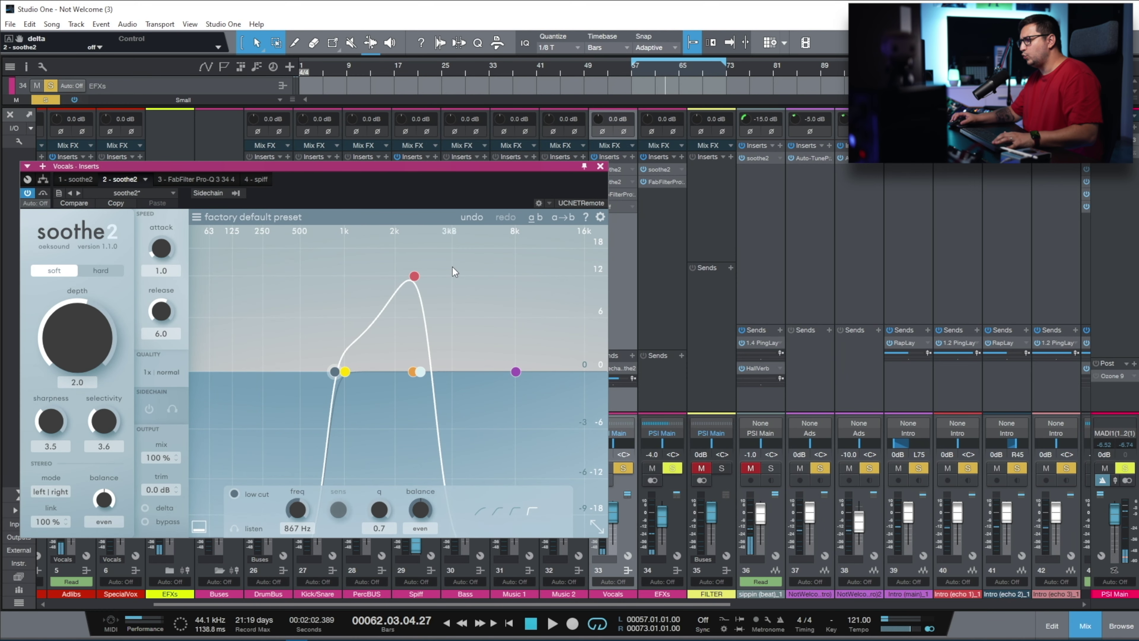
key("space")
left_click_drag(93, 337, 93, 78)
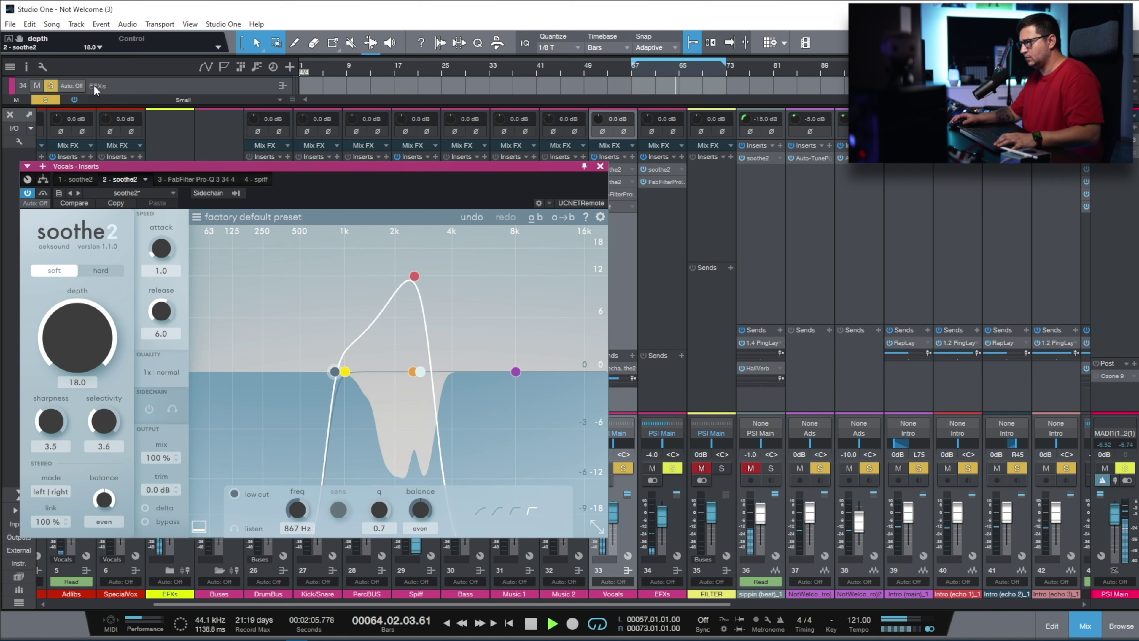
left_click_drag(94, 87, 93, 337)
key("space")
Enable the Pro-Q 3 and spiff inserts on the Vocals bus, and check the Pro-Q 3 and spiff settings
double_click(621, 194)
left_click(717, 127)
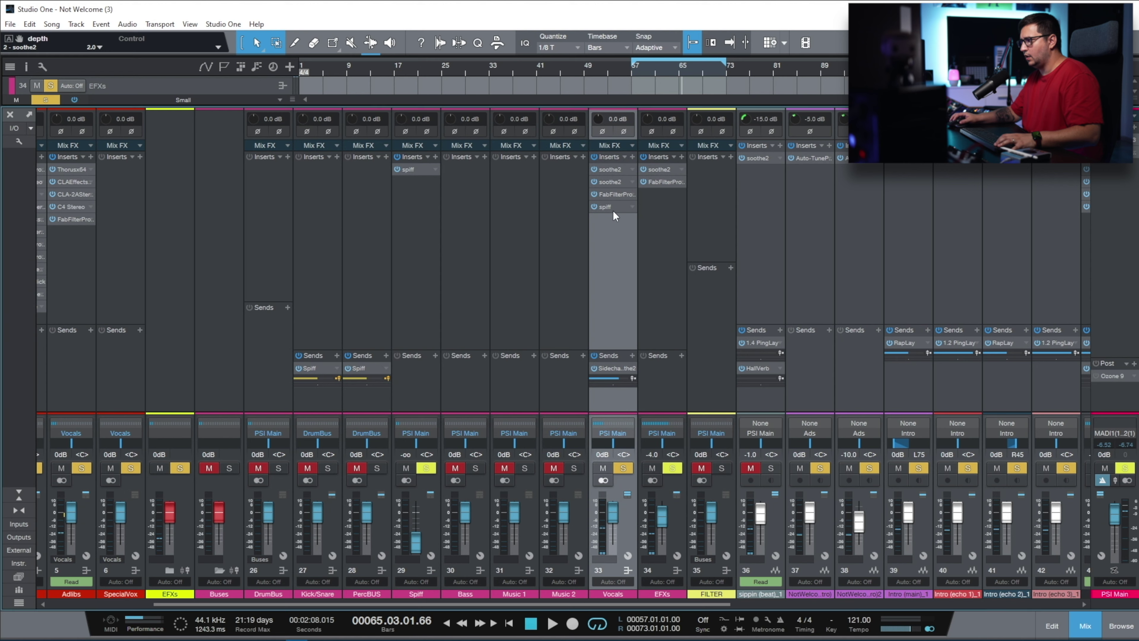
left_click(606, 207)
left_click_drag(722, 129, 347, 217)
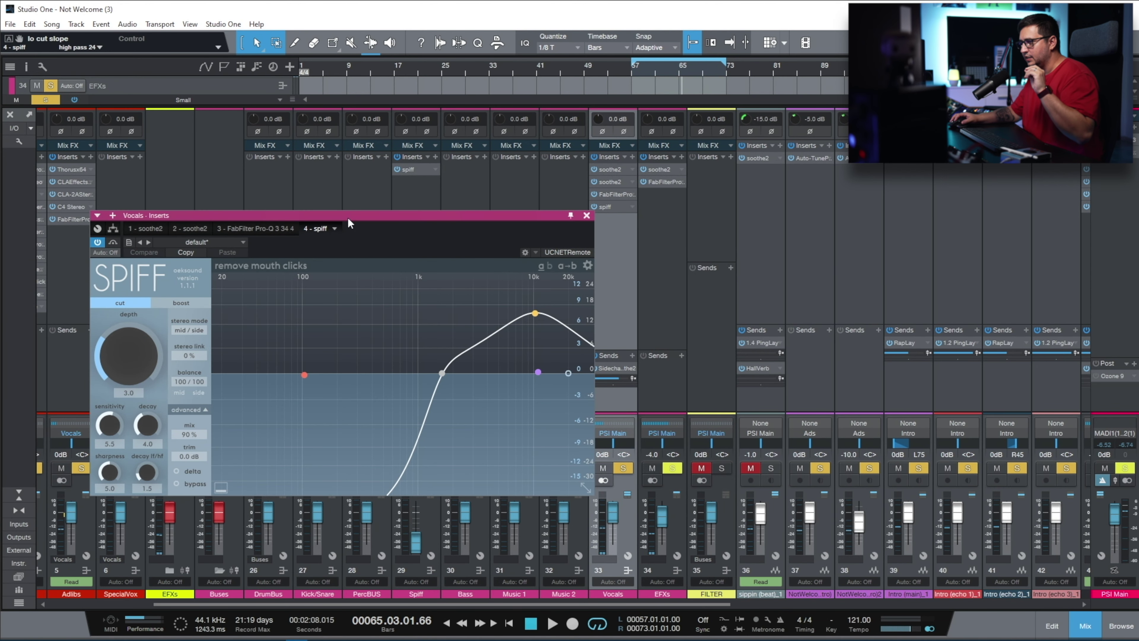
Play from bar 57 and audition the delta signal of spiff on the Vocals bus, then switch delta off
left_click(632, 72)
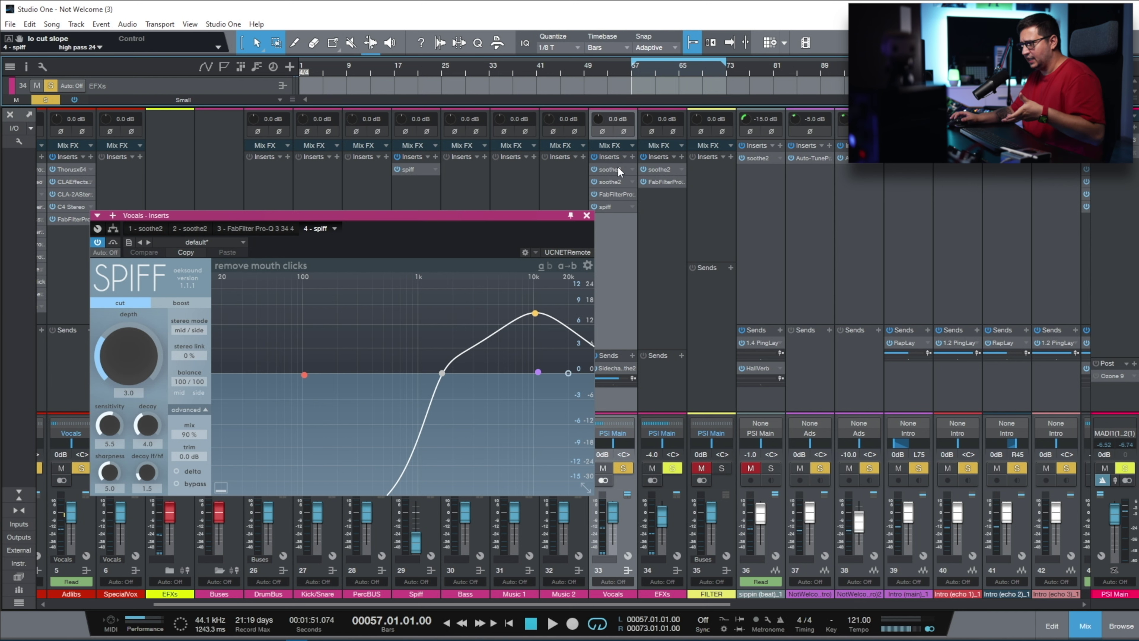
key("space")
left_click(176, 471)
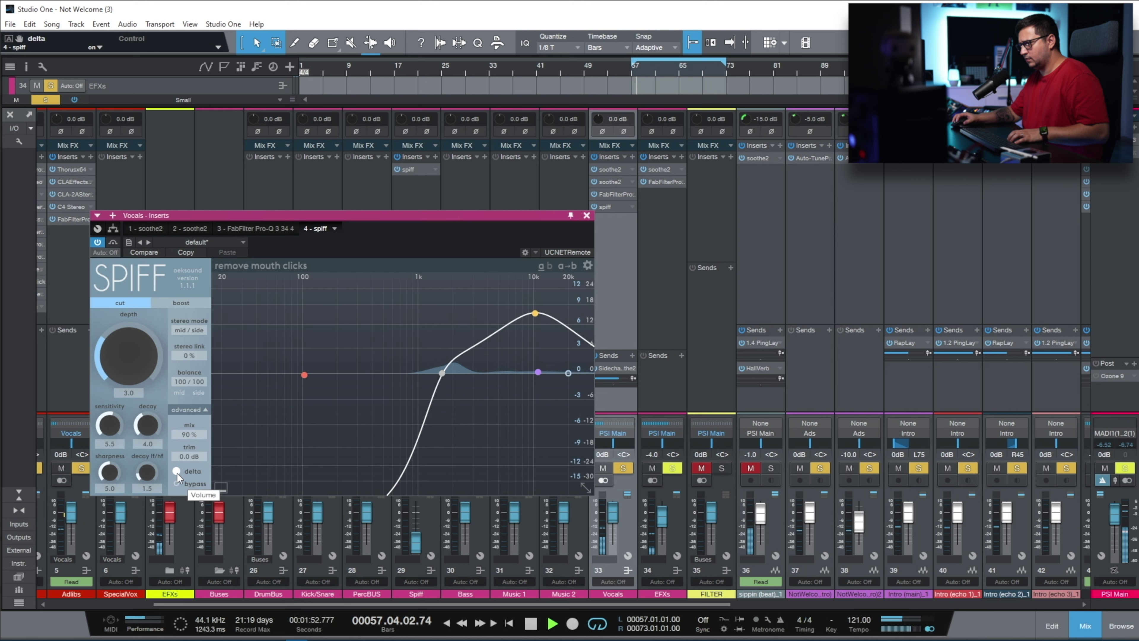
left_click(176, 471)
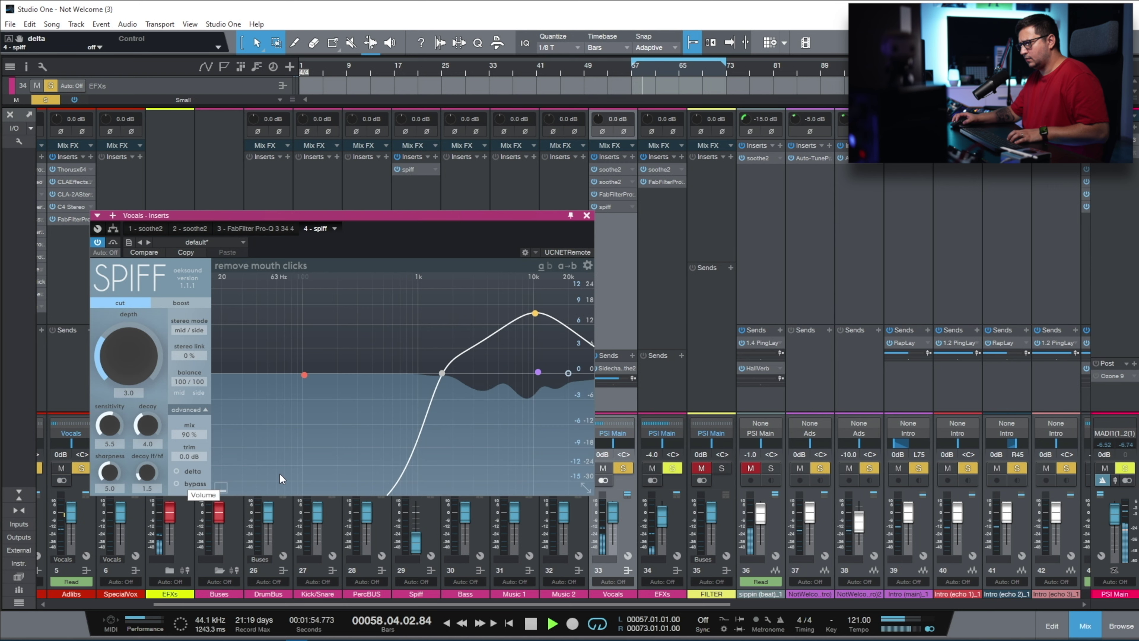
Close the spiff window and unsolo the Vocals bus
left_click(586, 215)
scroll(503, 406, "left", 3)
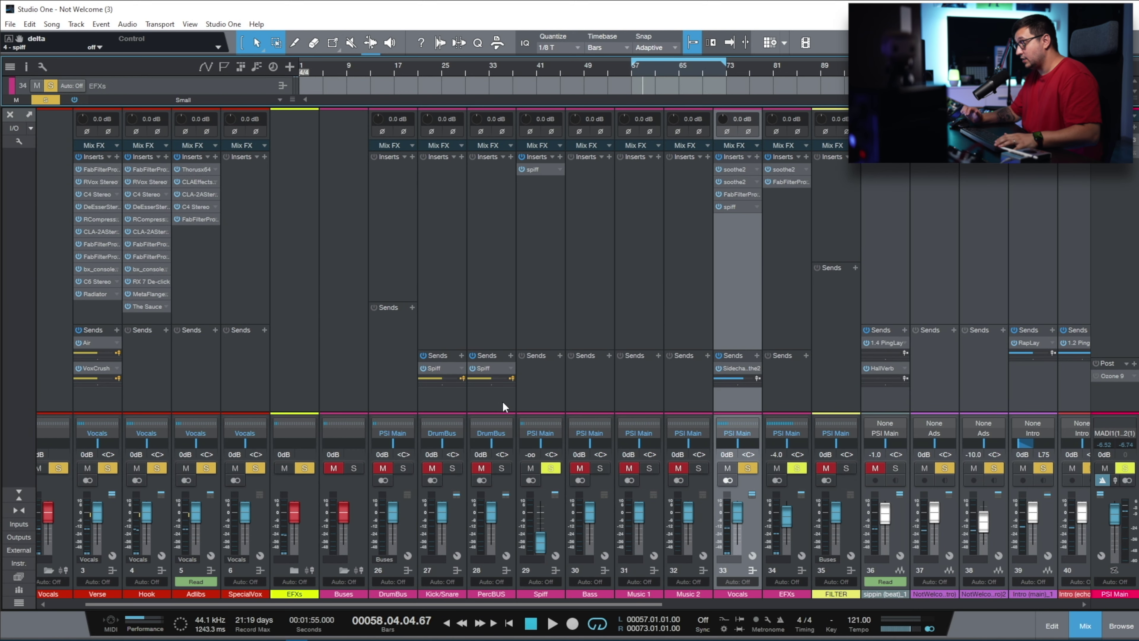
key("s")
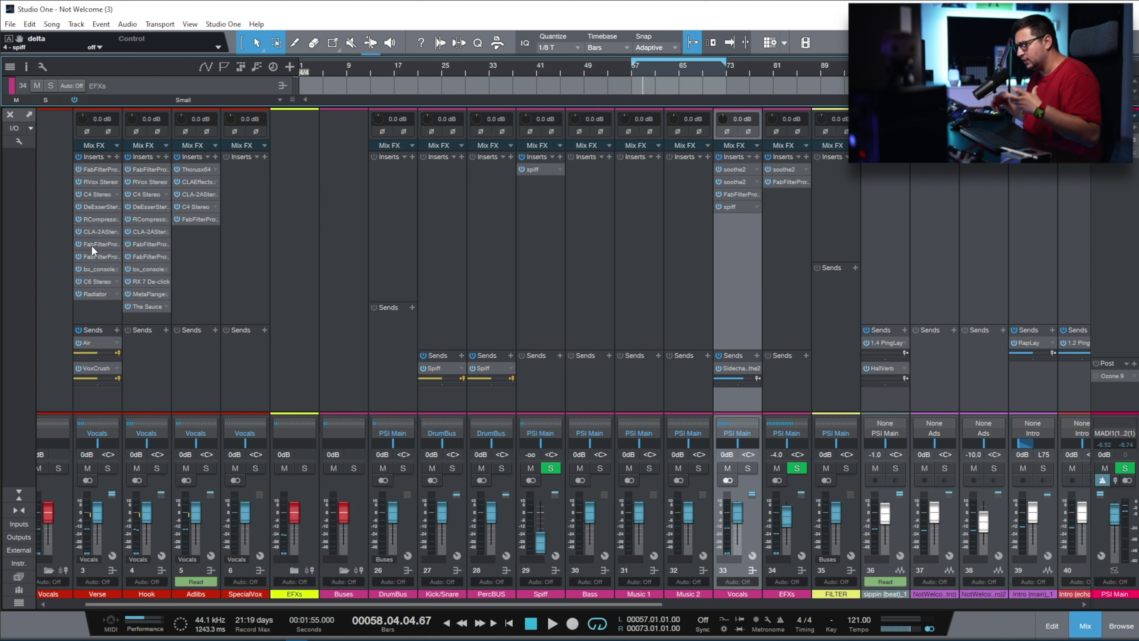